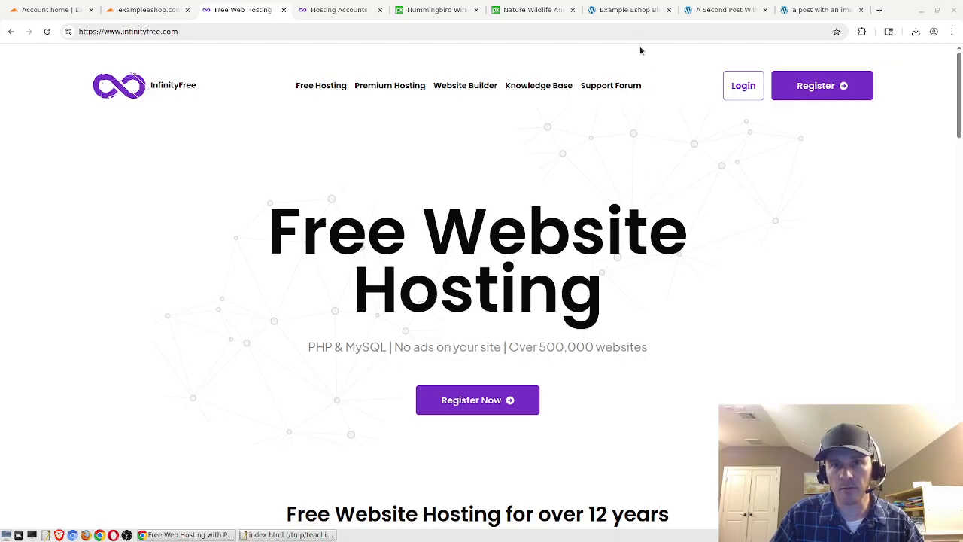
Look through the Example Eshop Blog home page and its individual posts with images
click(633, 15)
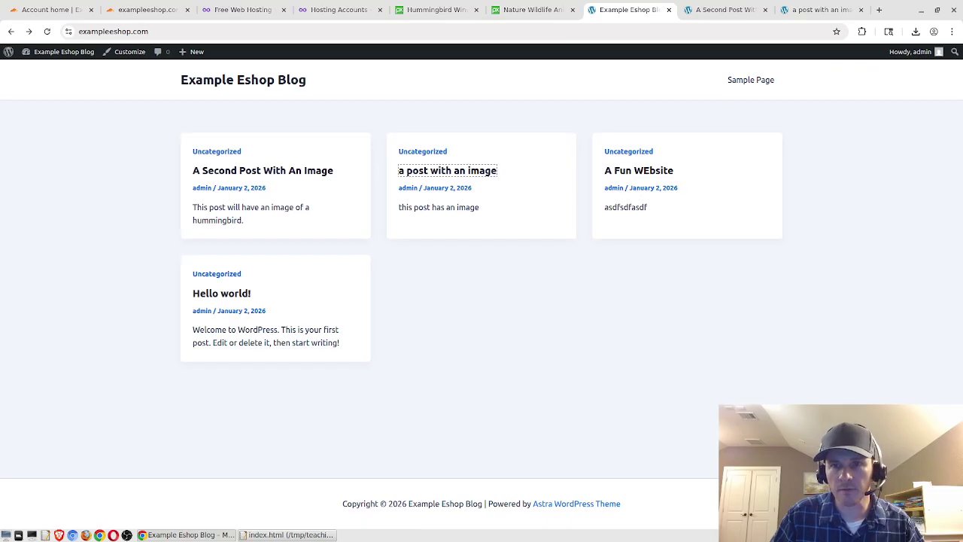
click(719, 10)
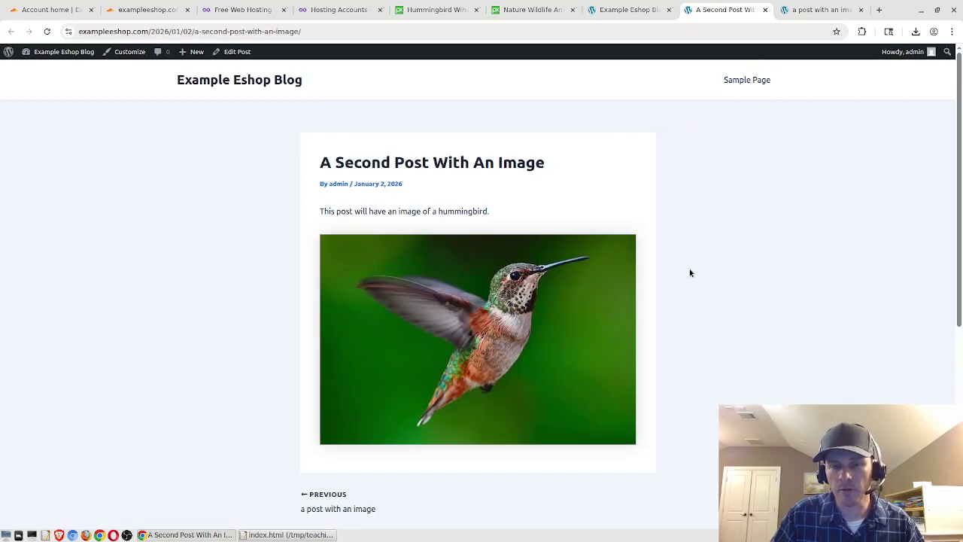
click(820, 11)
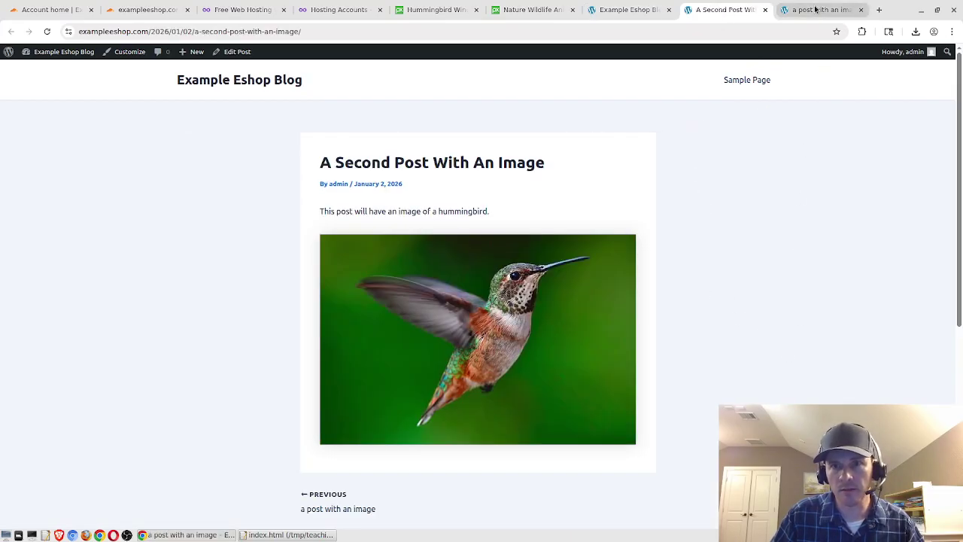
click(622, 10)
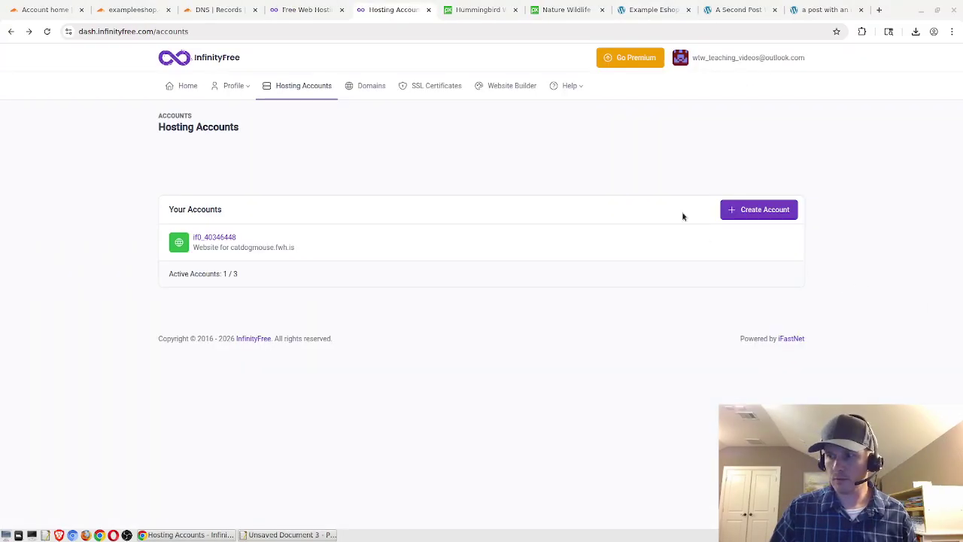
Open the InfinityFree hosting account for catdogmouse.fwh.is and start adding a custom domain to it
click(297, 10)
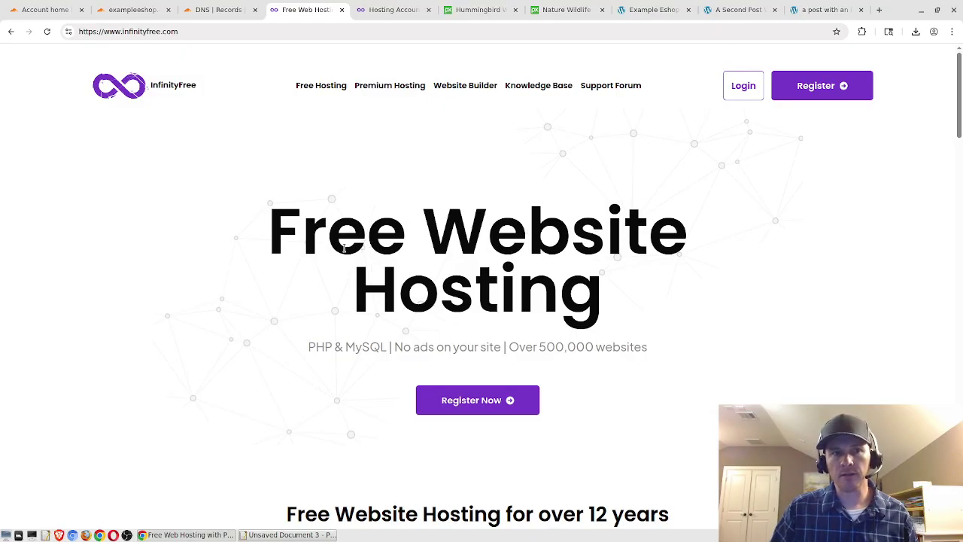
click(382, 11)
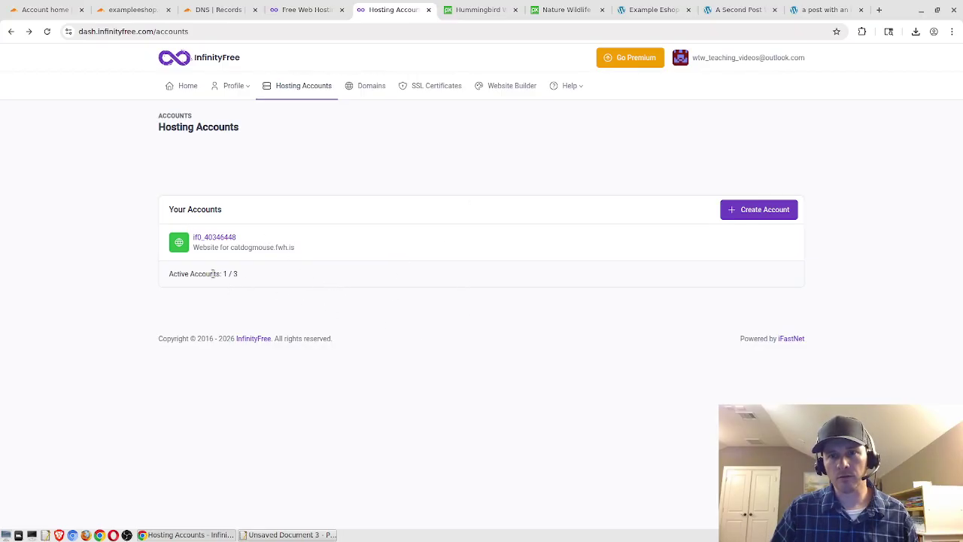
click(204, 241)
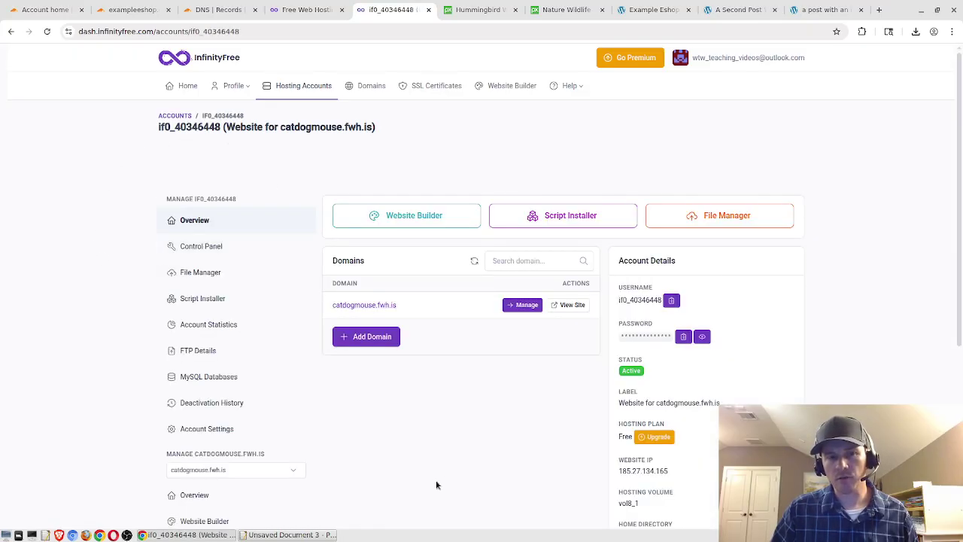
click(366, 338)
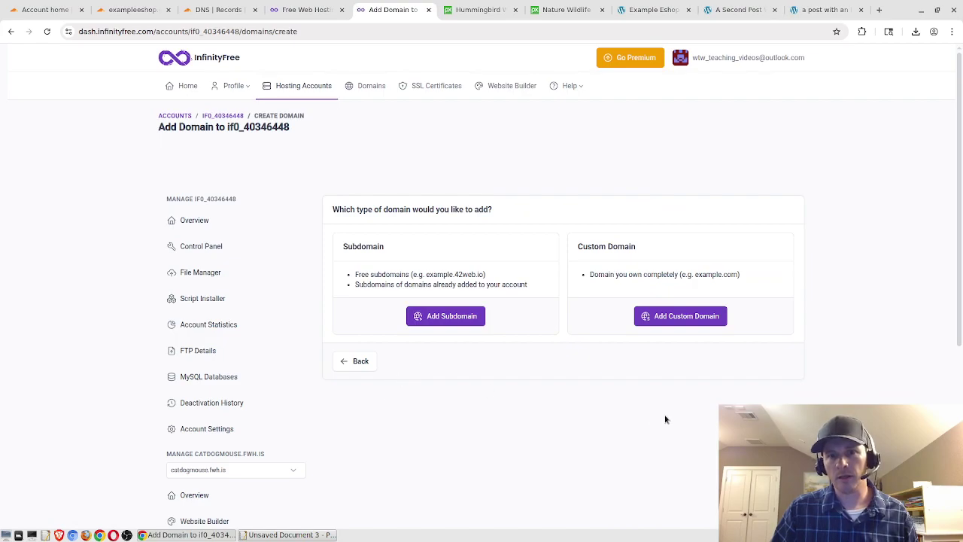
click(672, 316)
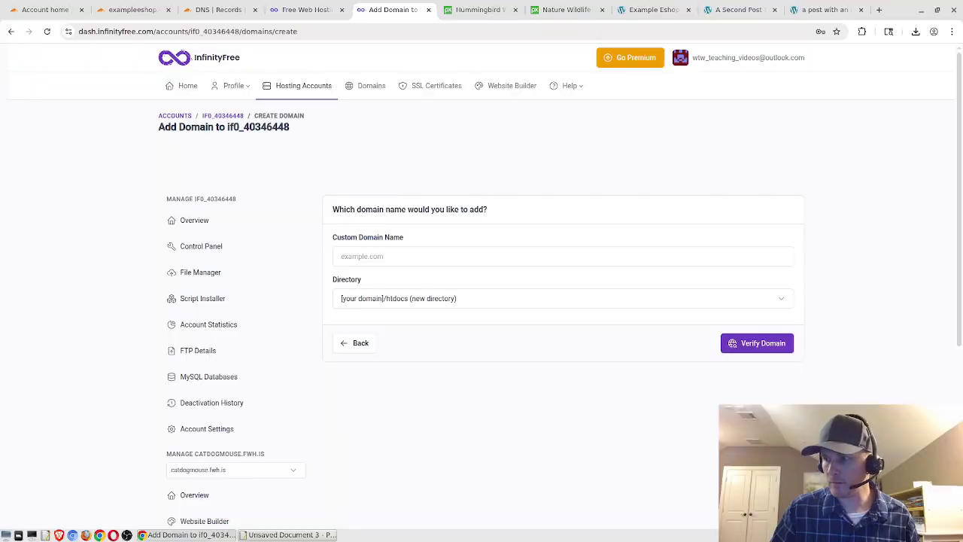
Enter exampleeshop.com as the custom domain with the default new directory and submit it for verification
text(exampleeshop.com)
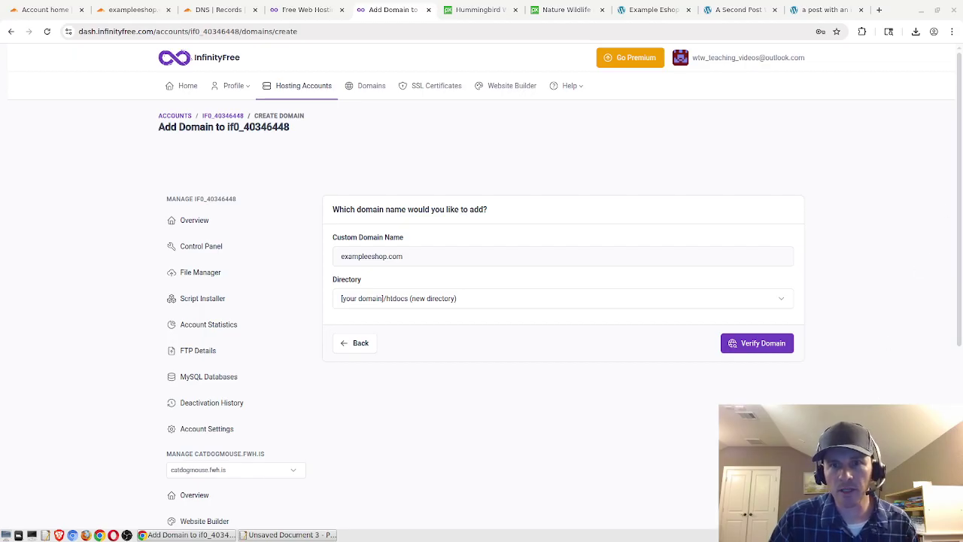
click(655, 9)
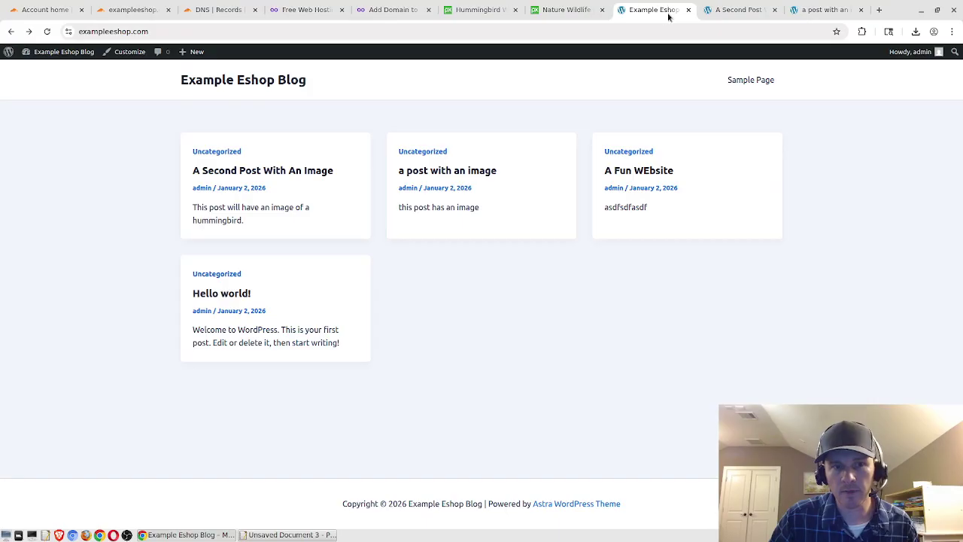
click(366, 11)
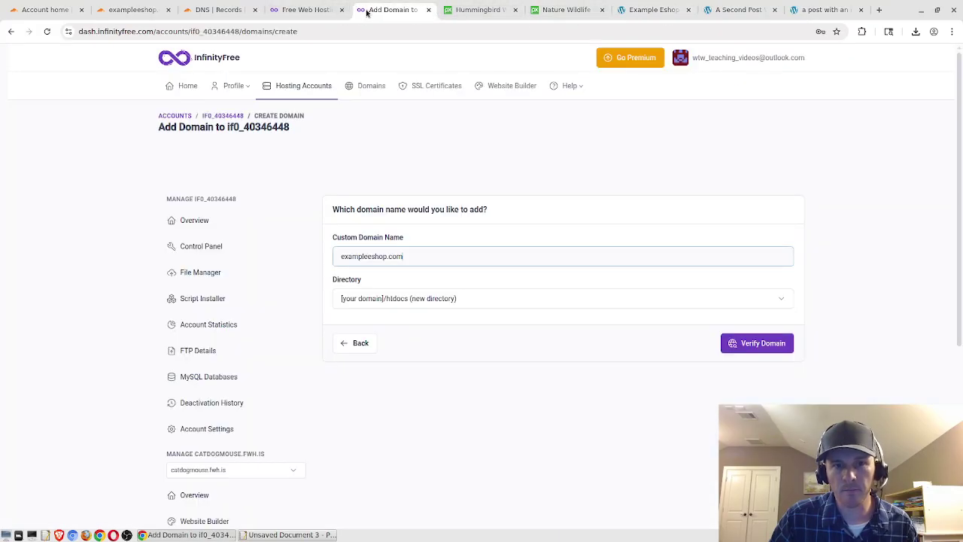
click(765, 344)
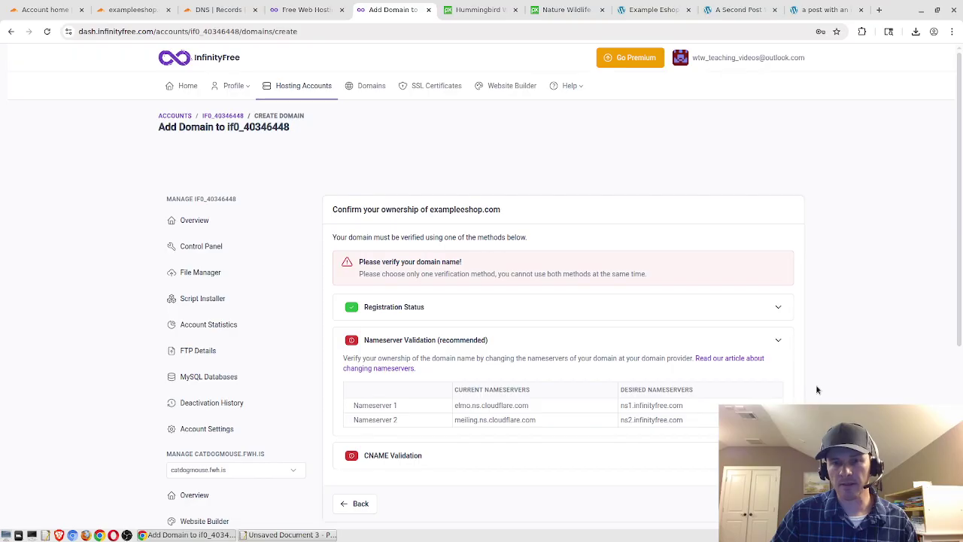
Examine the nameserver and CNAME validation options for exampleeshop.com, including the current and desired nameservers
scroll(817, 389, down, 1)
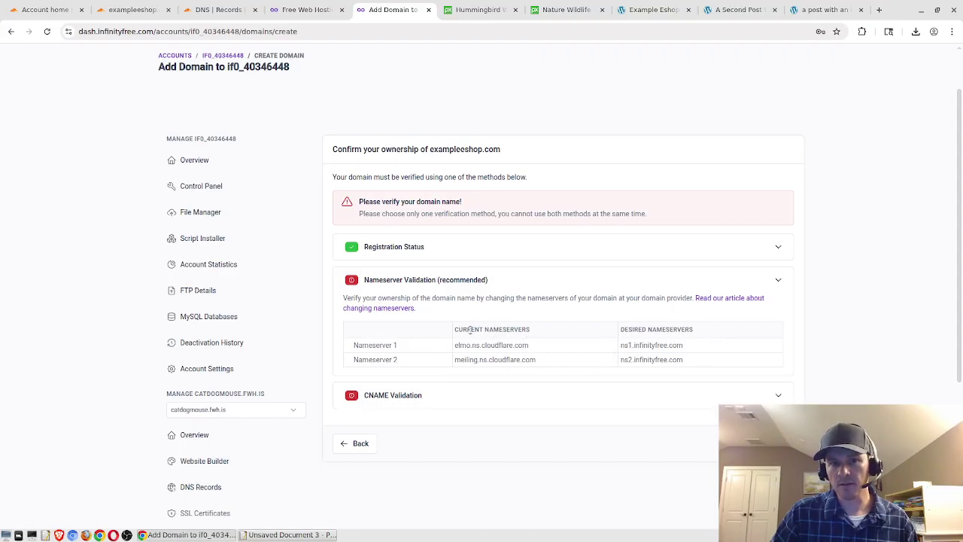
double_click(634, 347)
click(669, 366)
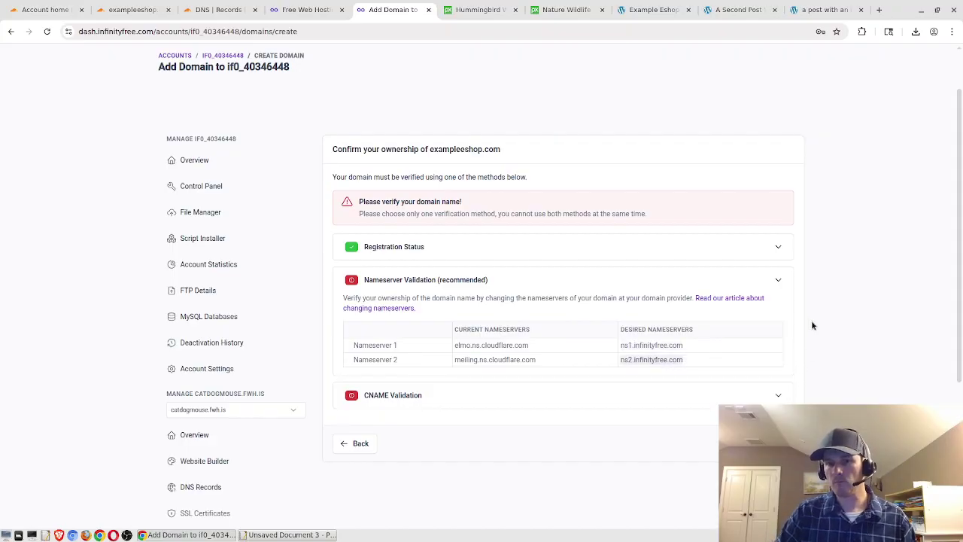
click(777, 398)
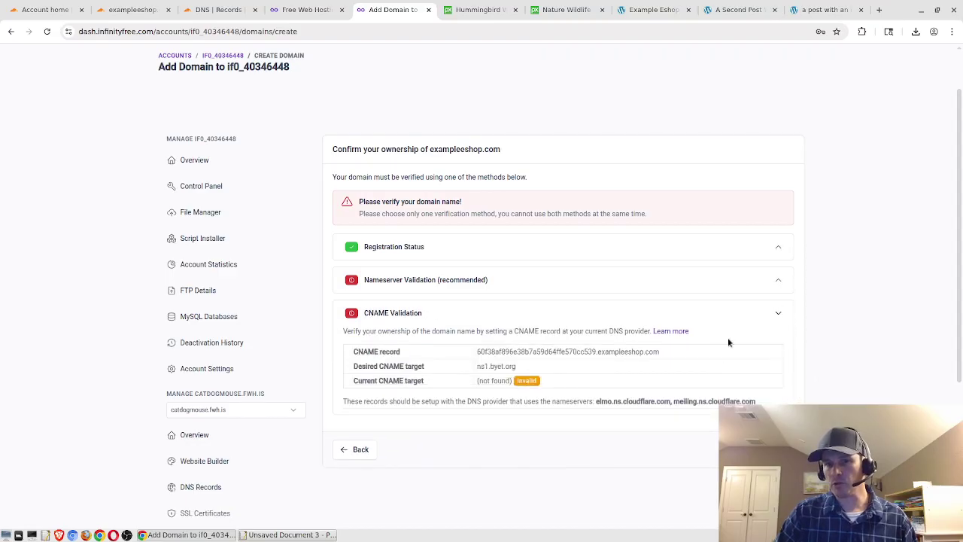
click(778, 282)
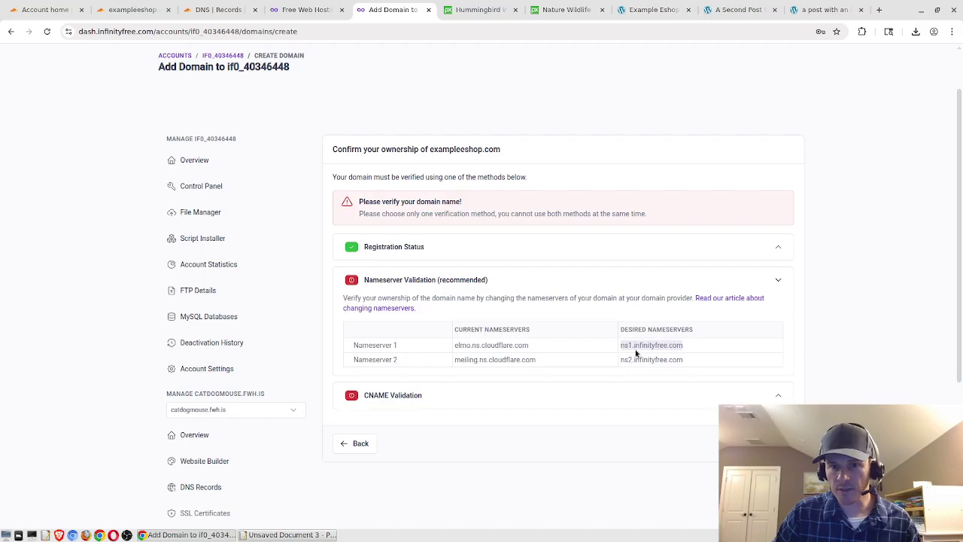
click(659, 345)
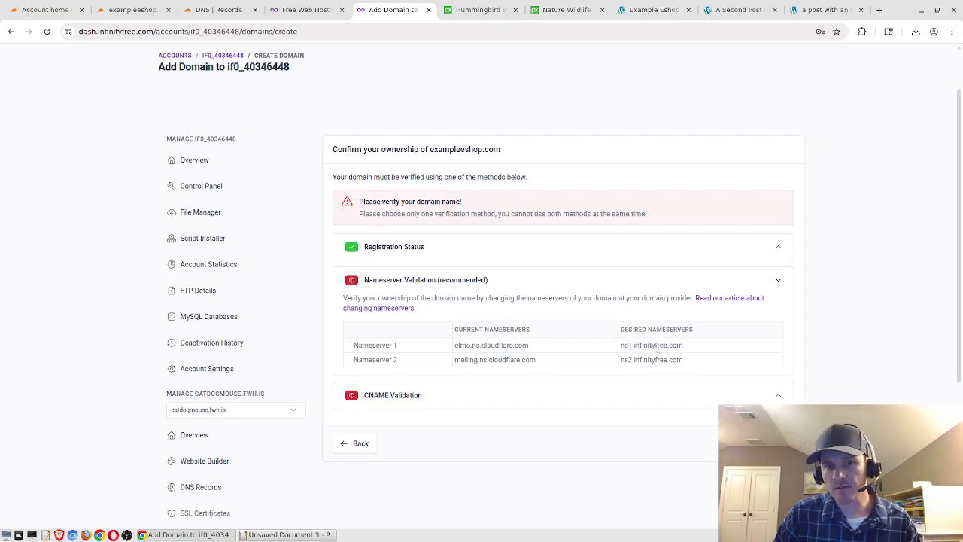
double_click(650, 345)
click(658, 347)
click(673, 359)
double_click(645, 359)
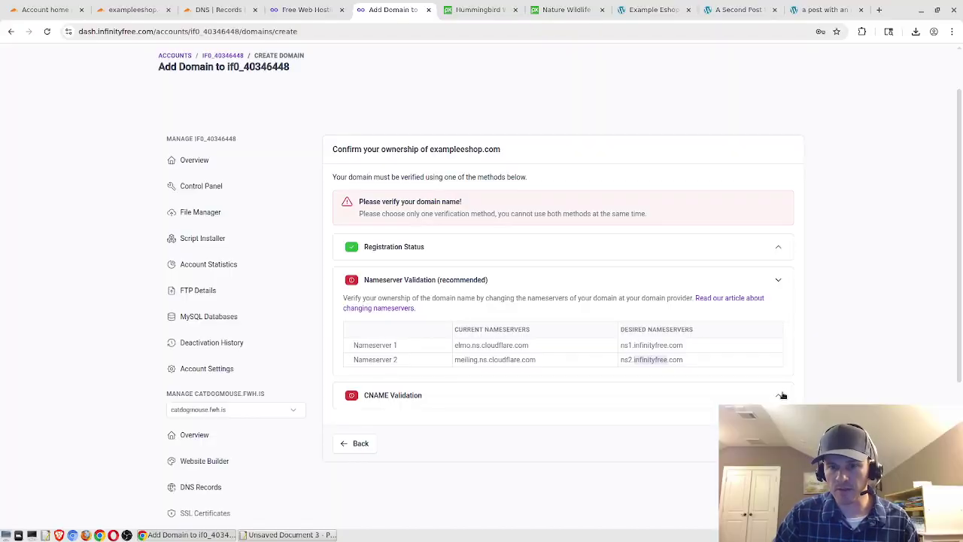
Expand the CNAME validation details and copy the part of the CNAME record before exampleeshop.com
click(779, 395)
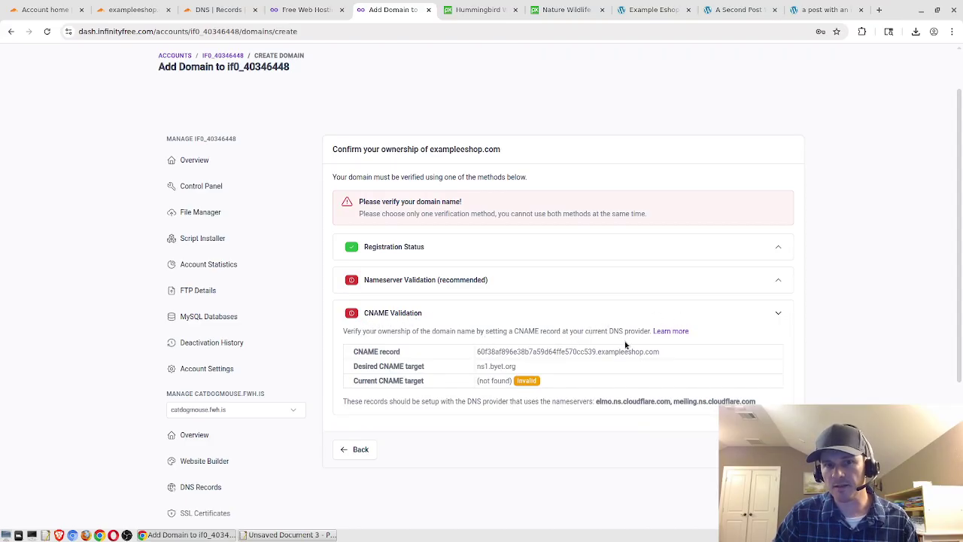
double_click(557, 352)
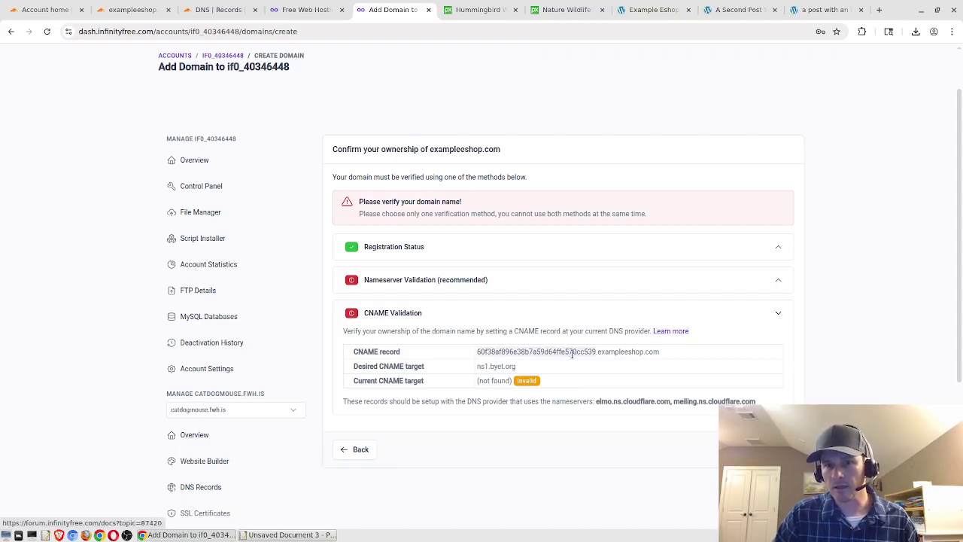
click(630, 352)
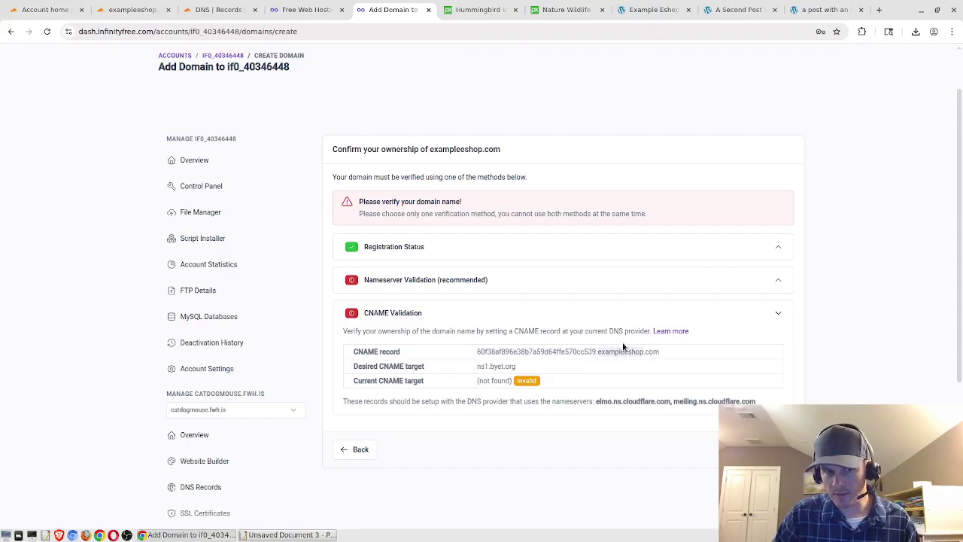
double_click(616, 352)
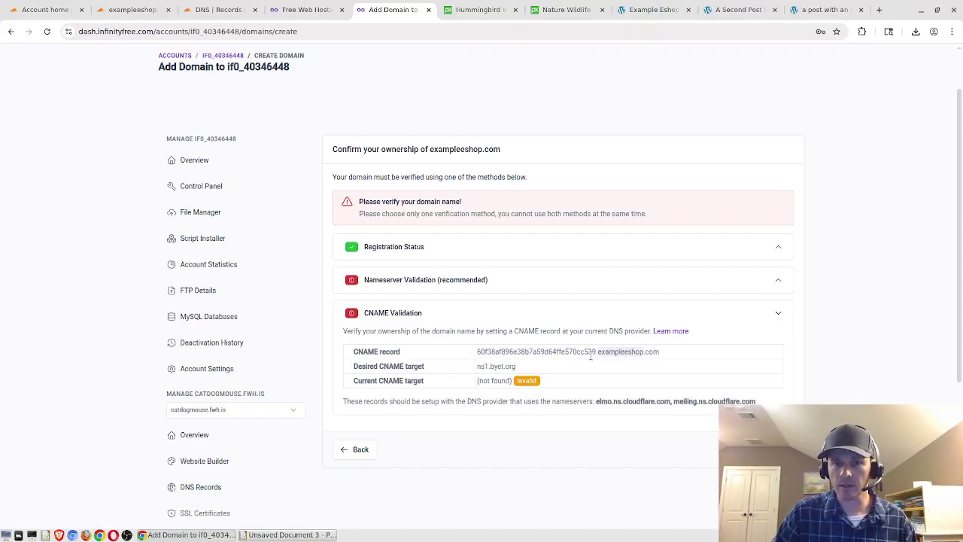
double_click(549, 352)
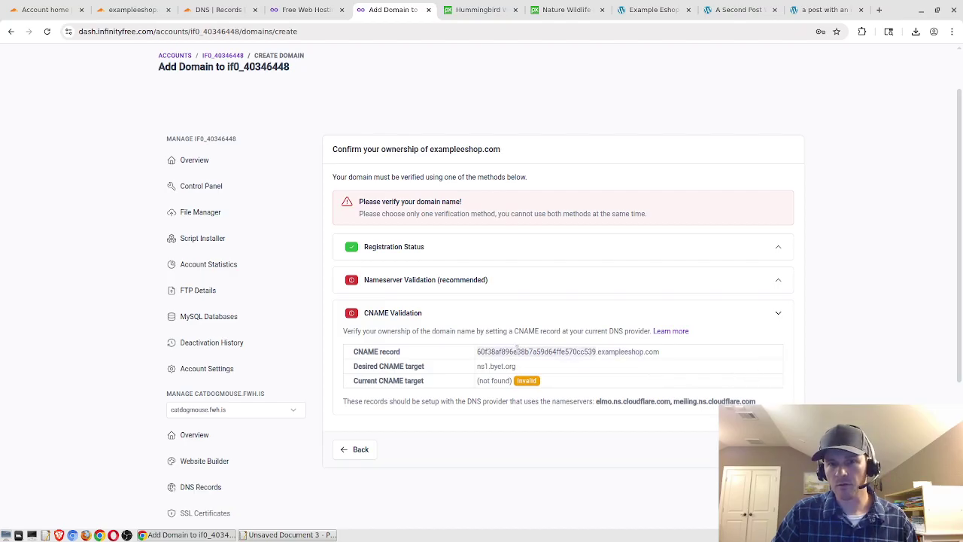
right_click(537, 349)
click(558, 356)
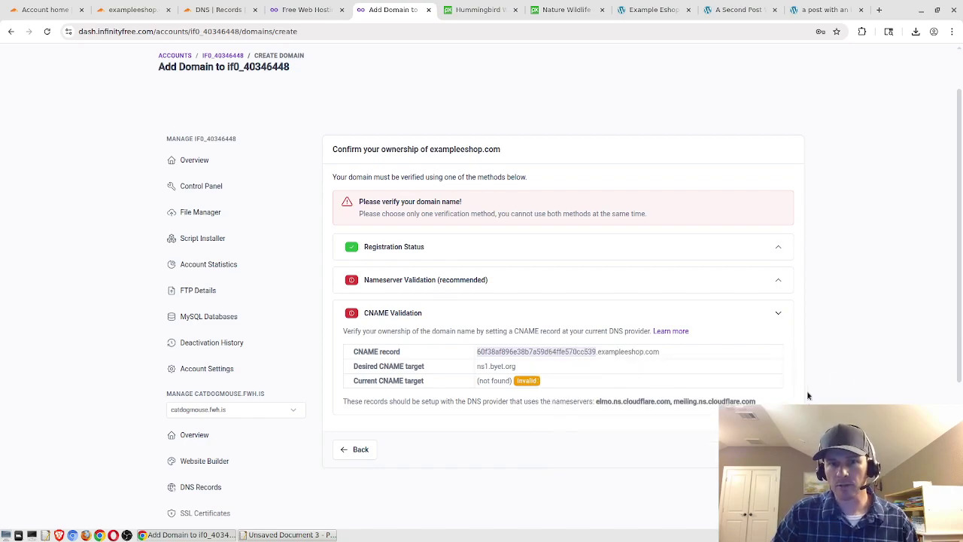
Reselect the verification prefix of the CNAME record and copy it again
drag(517, 366, 474, 356)
click(502, 364)
double_click(497, 351)
right_click(510, 355)
click(524, 361)
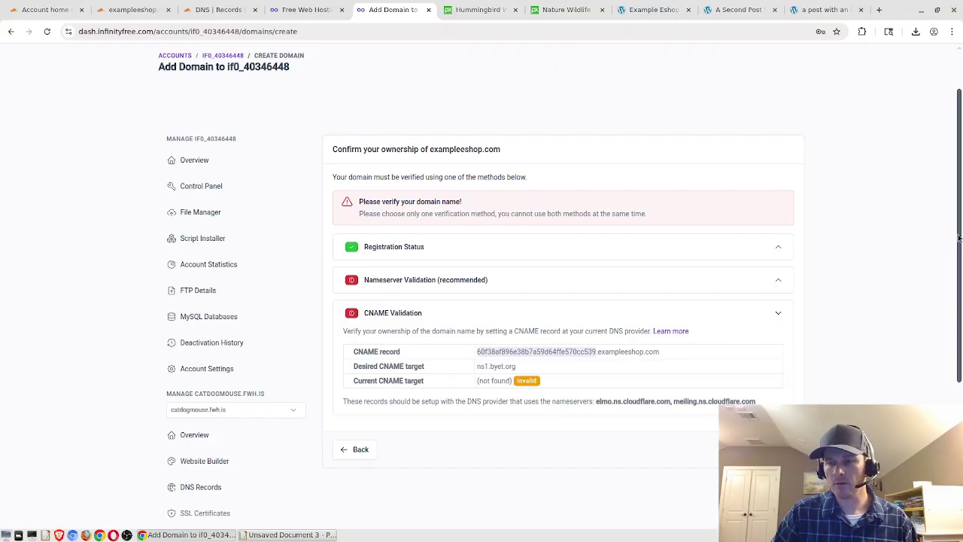
click(529, 362)
double_click(520, 351)
right_click(531, 356)
click(550, 364)
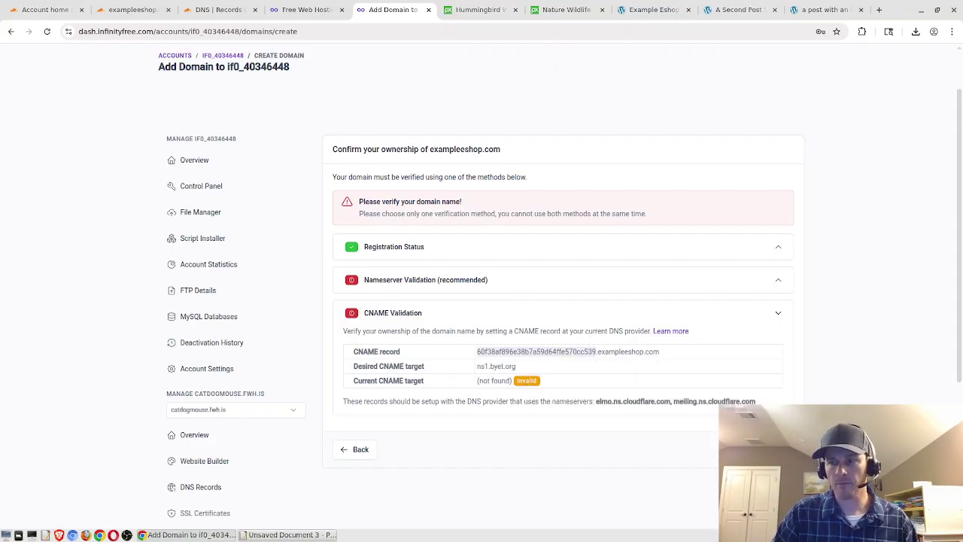
Switch to the Cloudflare dashboard and open the DNS records of exampleeshop.com
key(ctrl+1)
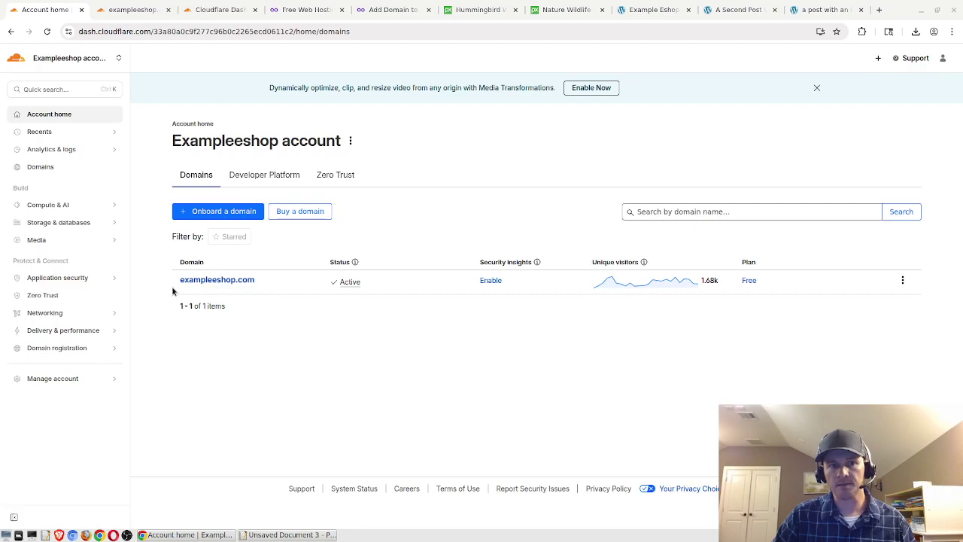
click(134, 10)
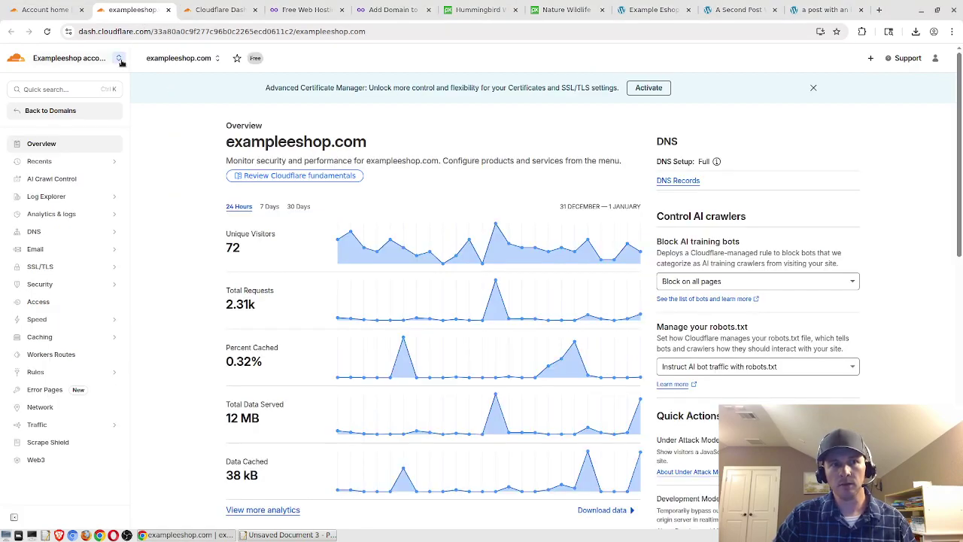
click(108, 235)
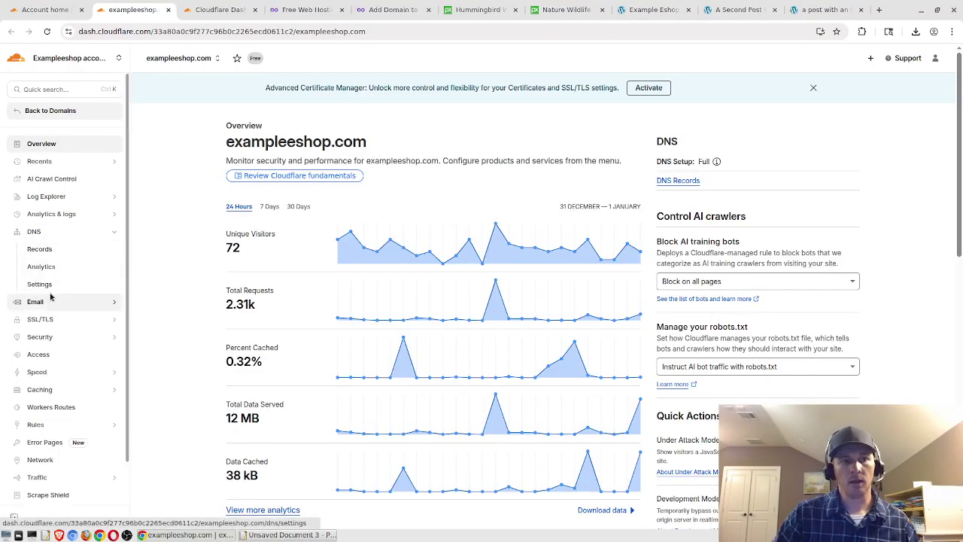
click(70, 249)
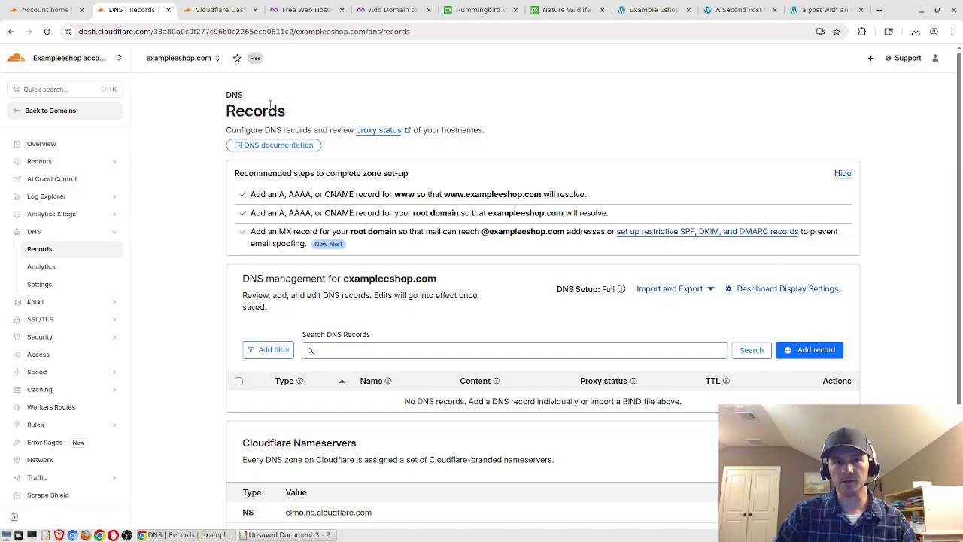
Return to InfinityFree's domain ownership page and copy the CNAME record's verification prefix
click(391, 15)
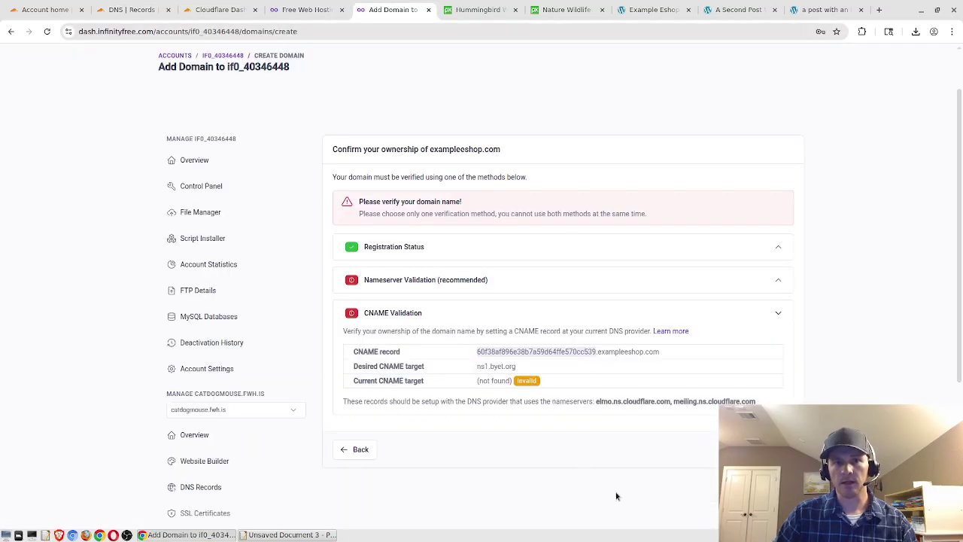
right_click(507, 350)
click(522, 356)
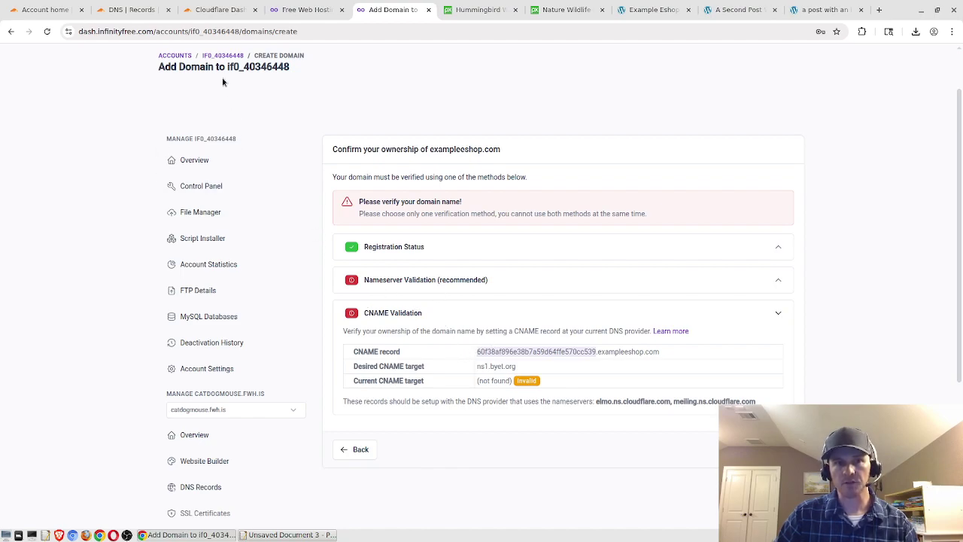
Switch to the Cloudflare dashboard and start a CNAME record for exampleeshop.com, pasting the copied verification prefix as its name
click(215, 10)
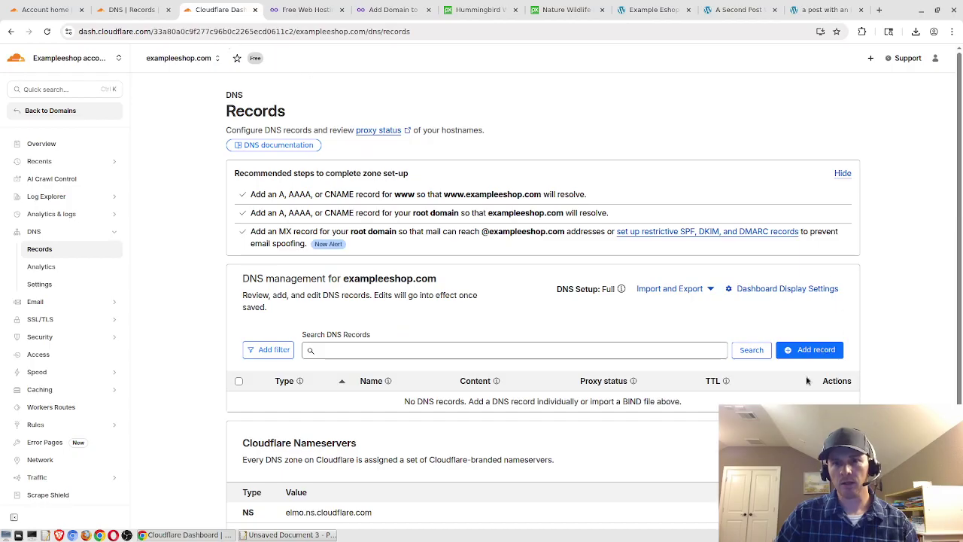
click(806, 350)
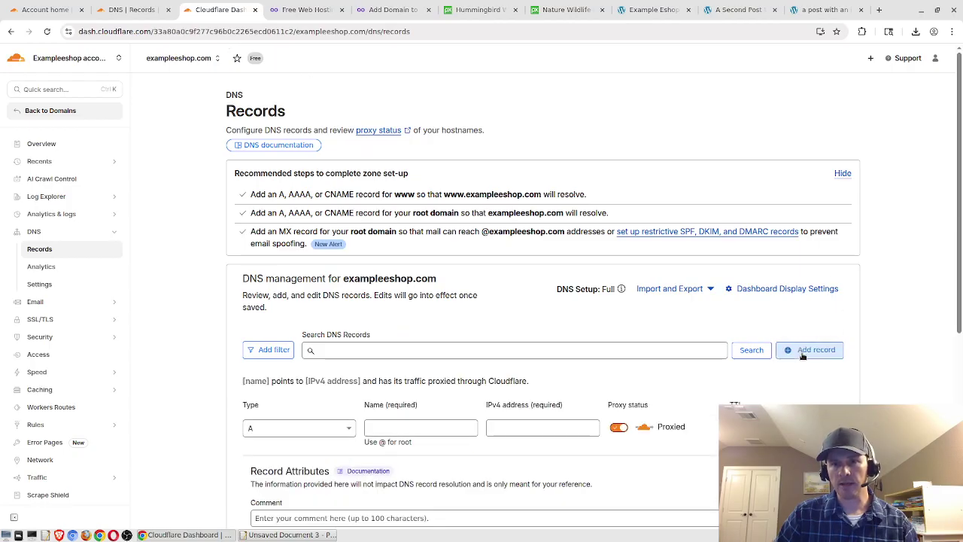
click(285, 436)
click(303, 454)
click(402, 361)
key(ctrl+v)
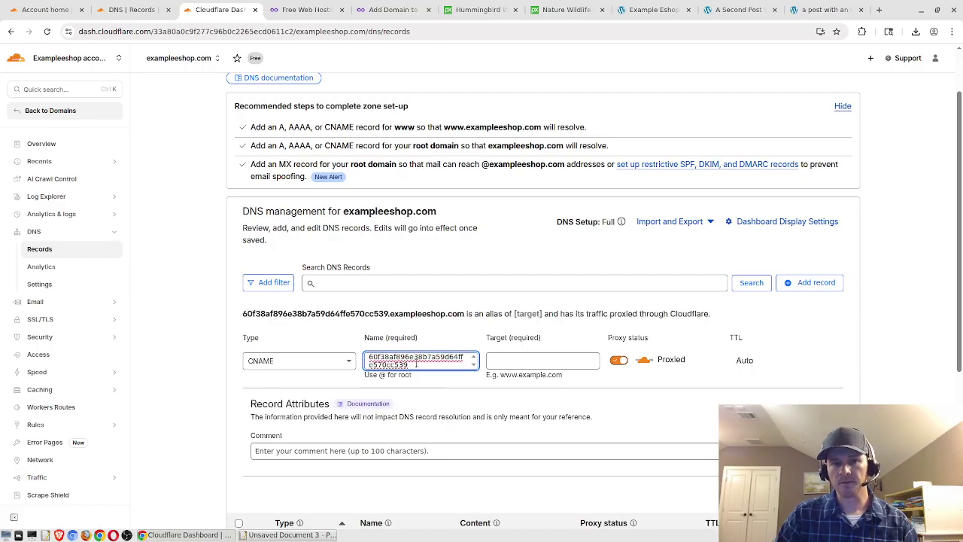
Copy the desired CNAME target from InfinityFree's ownership page and set the new Cloudflare record's target to ns1.byet.org
click(541, 364)
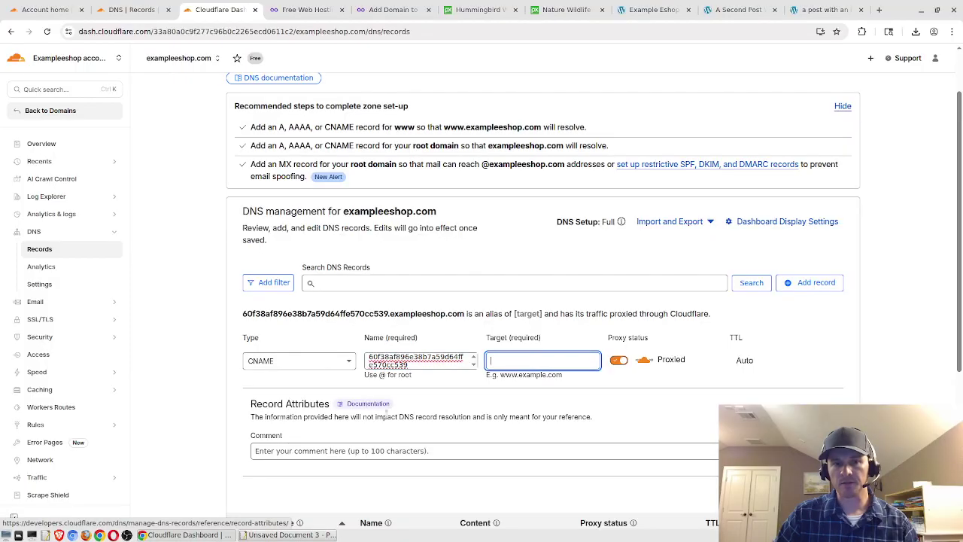
click(305, 9)
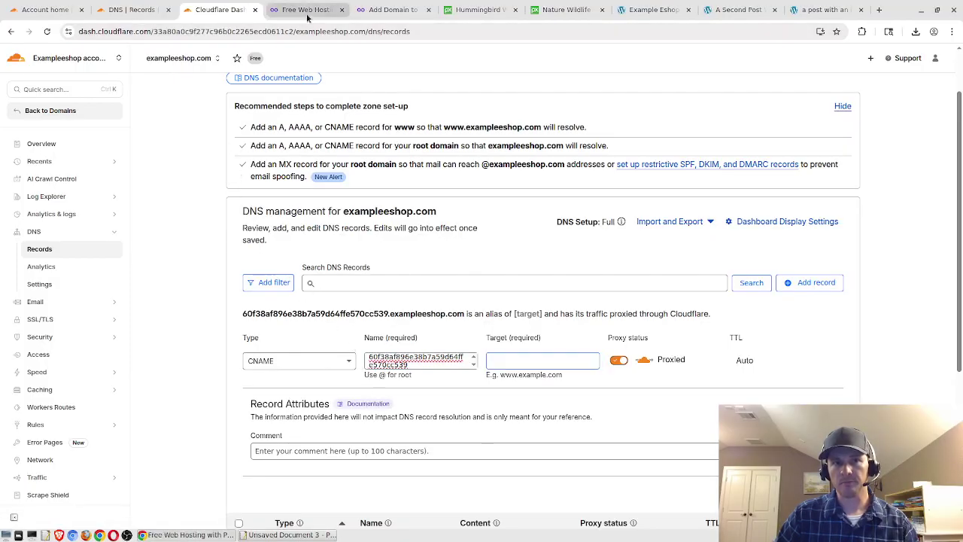
click(391, 10)
drag(518, 366, 474, 367)
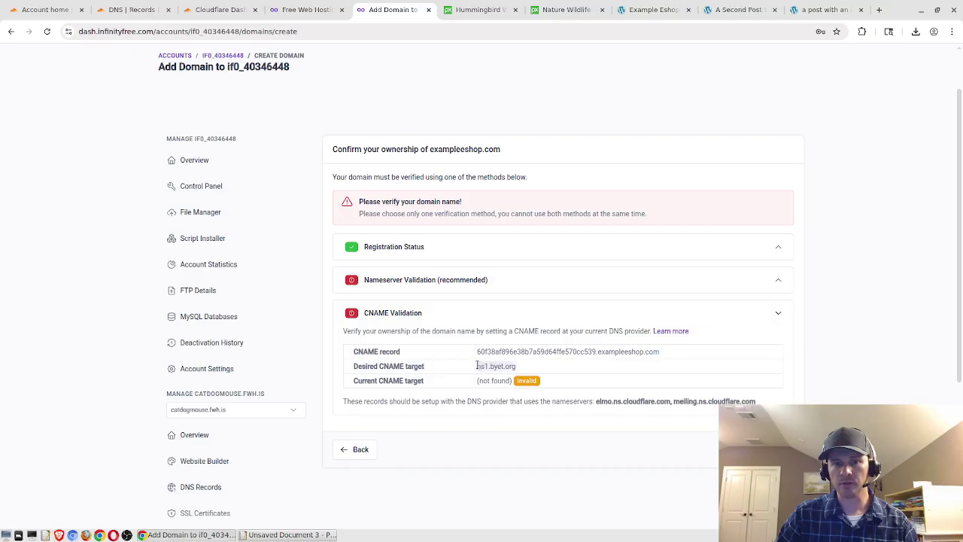
right_click(493, 367)
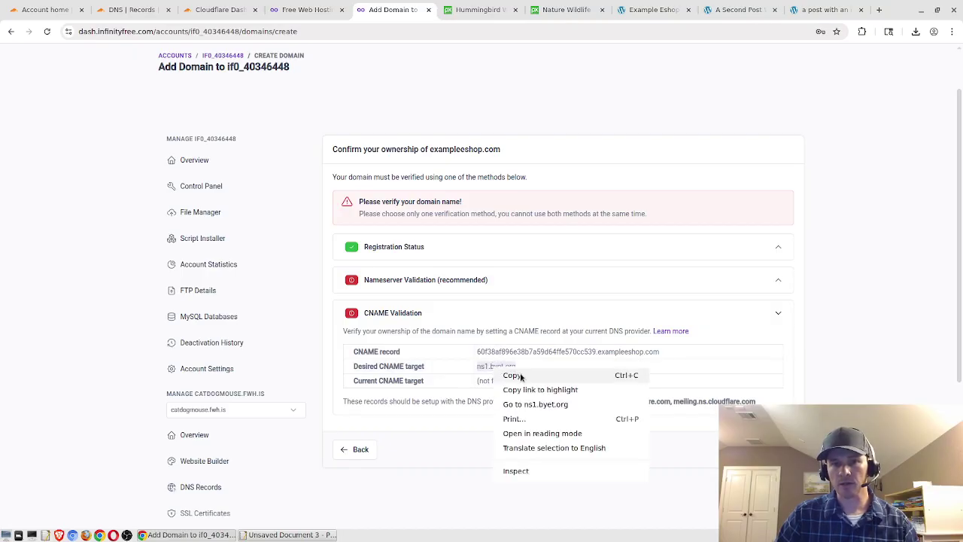
click(516, 374)
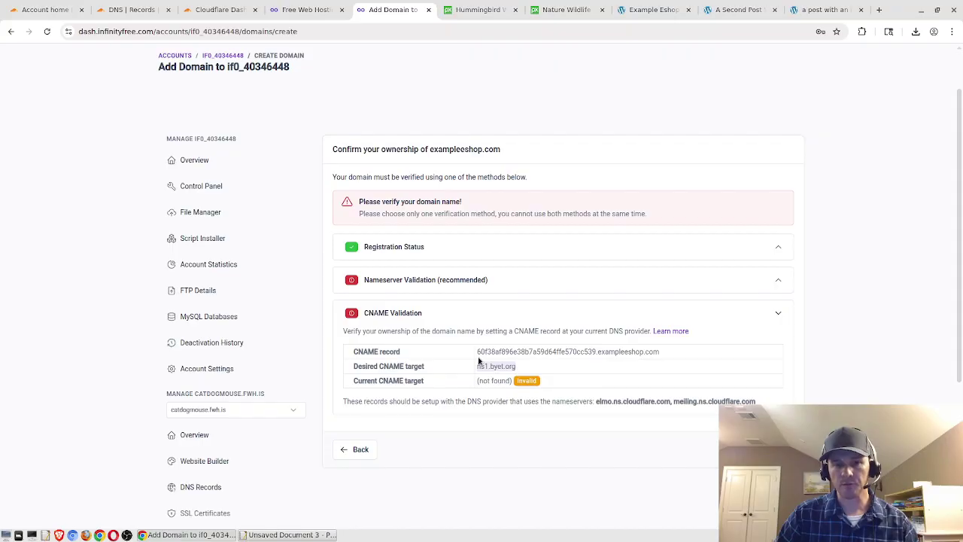
click(207, 8)
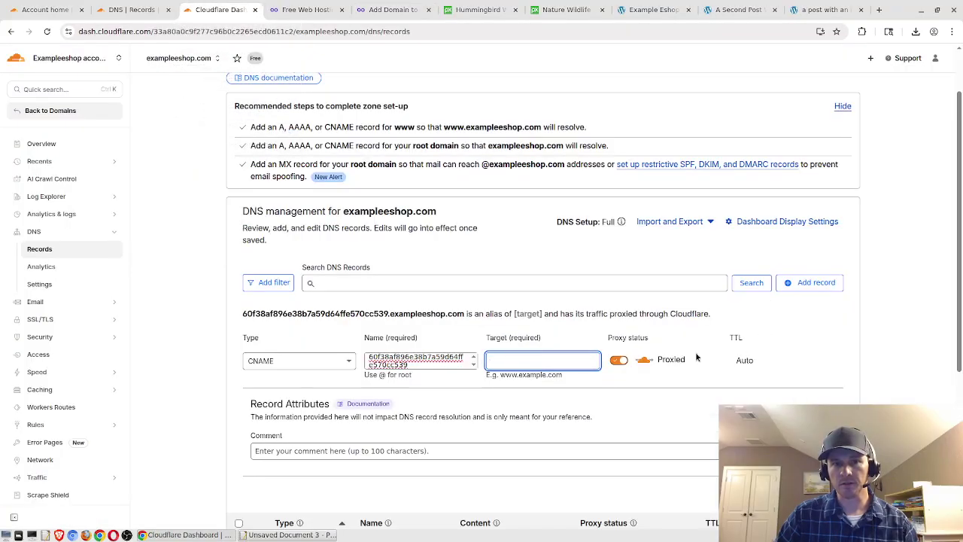
key(ctrl+v)
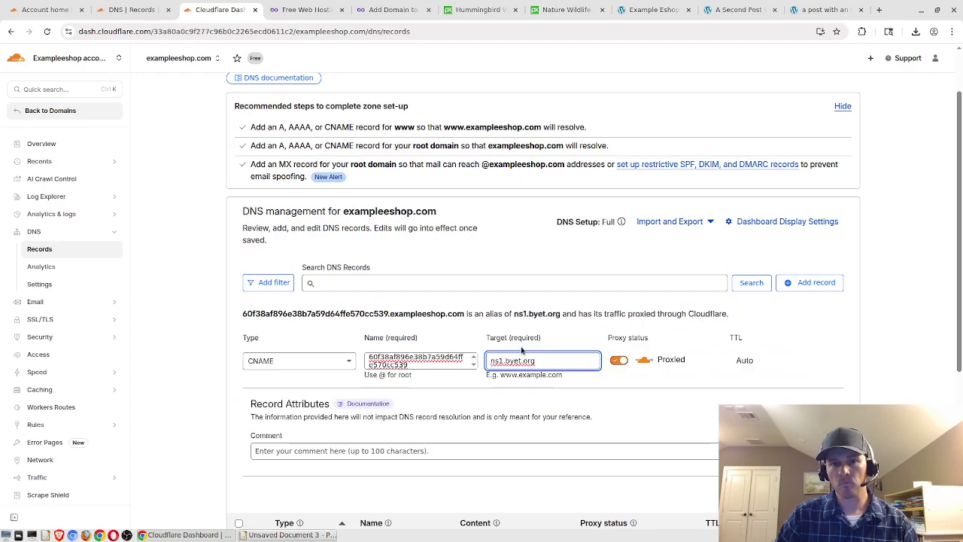
Check the CNAME record's name and target, set its proxy status to DNS only, and save it
click(423, 355)
key(ctrl+a)
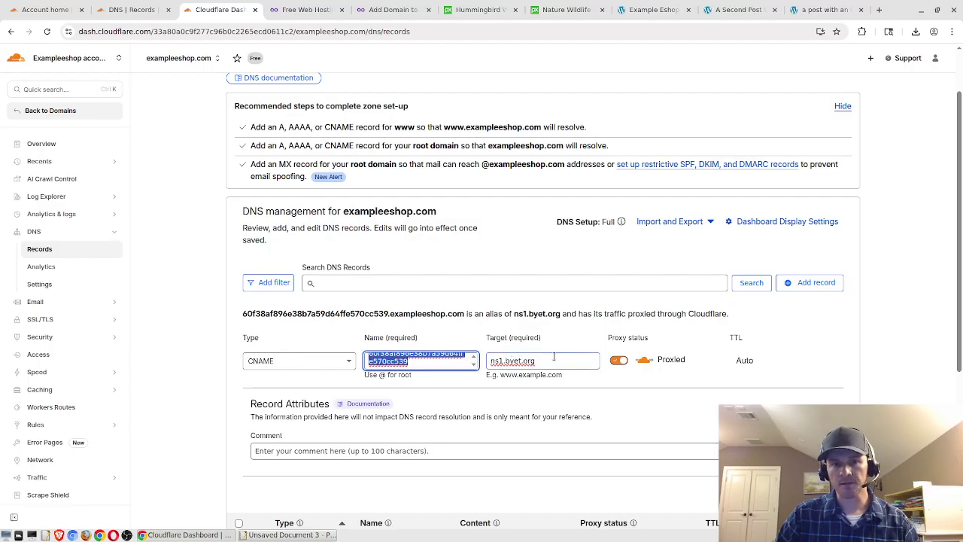
click(550, 362)
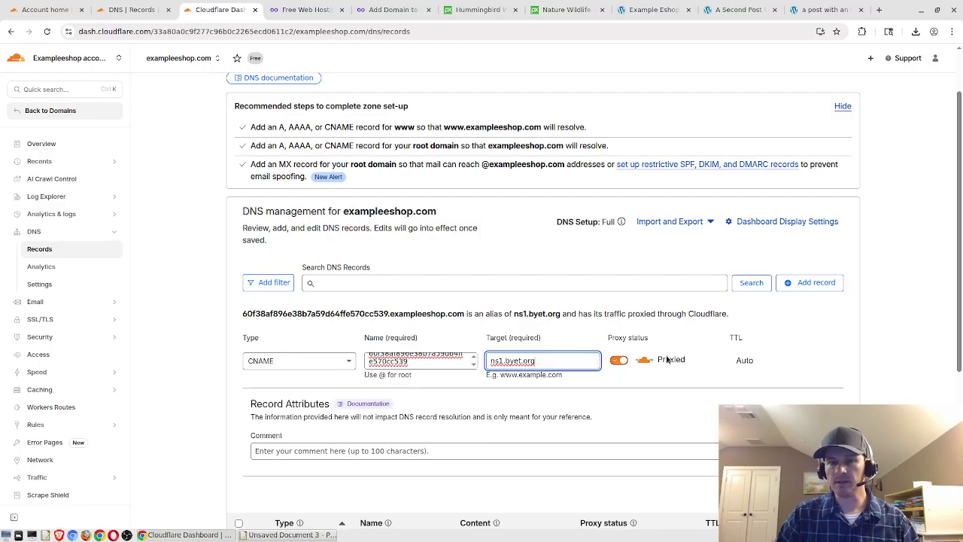
click(619, 361)
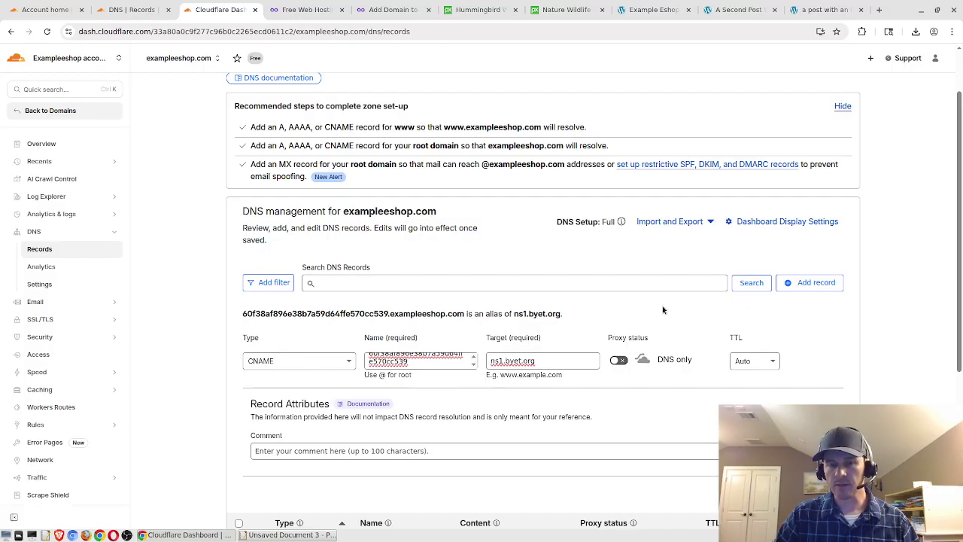
click(618, 361)
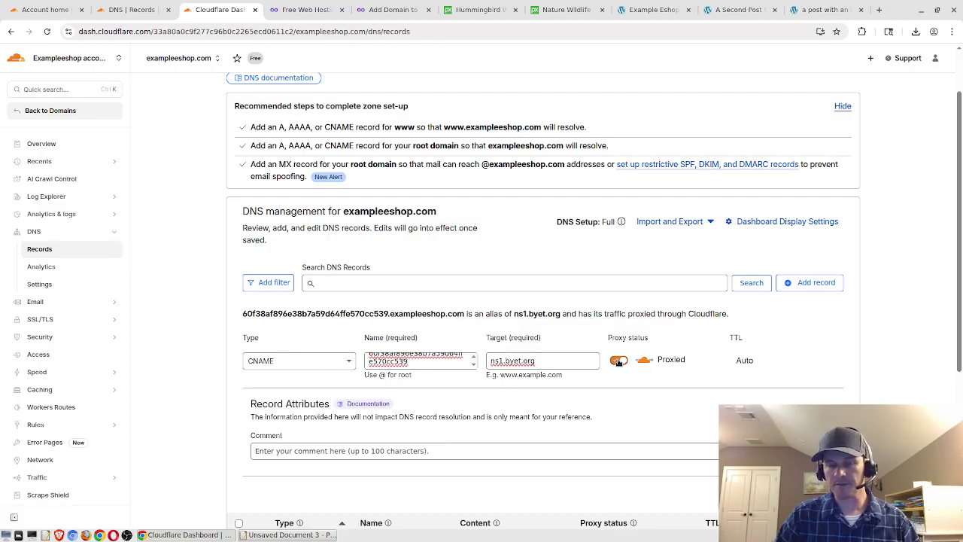
click(619, 361)
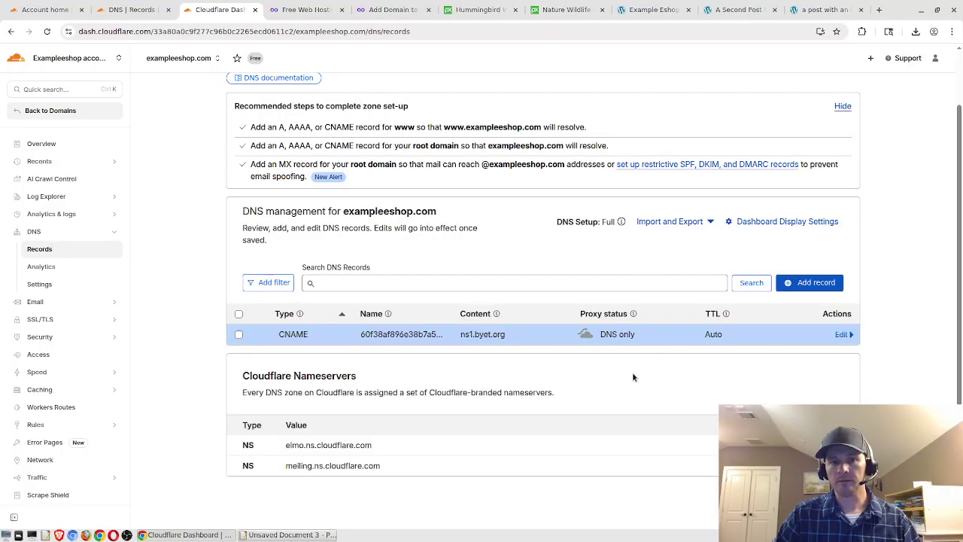
double_click(527, 392)
double_click(489, 392)
double_click(528, 391)
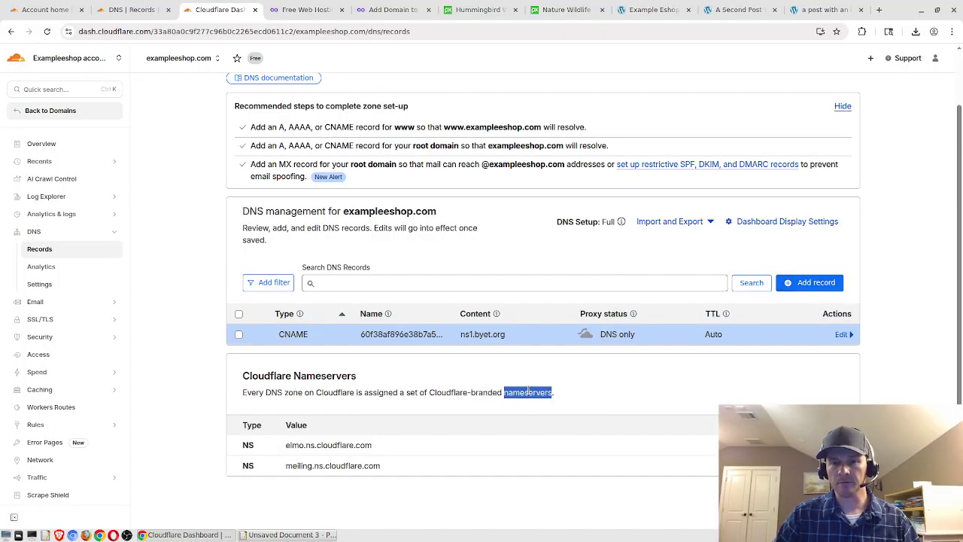
double_click(488, 393)
double_click(444, 391)
double_click(411, 392)
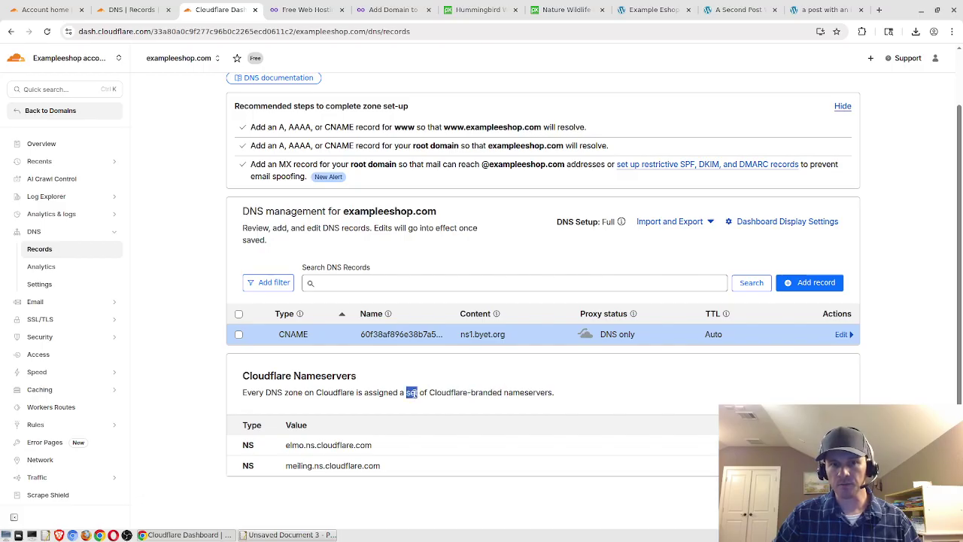
double_click(457, 392)
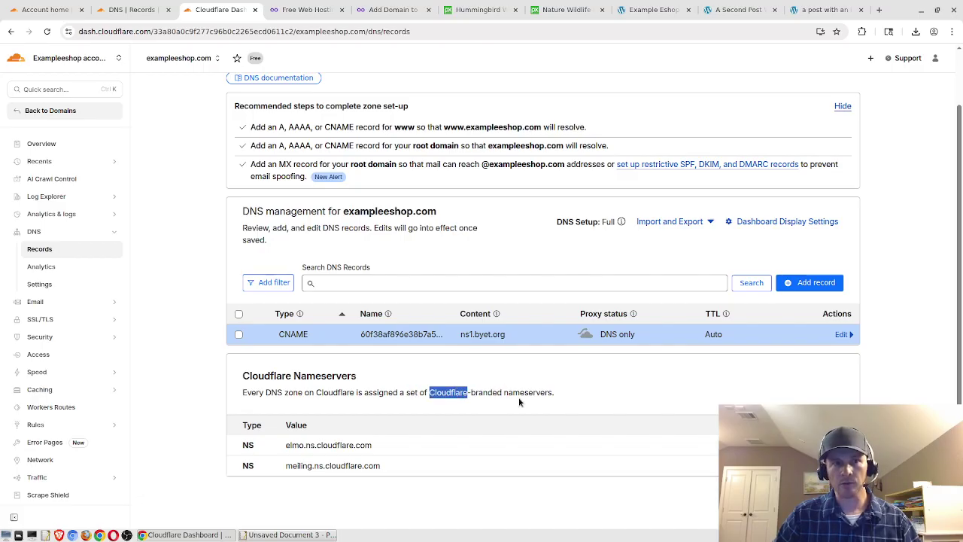
double_click(487, 392)
click(510, 396)
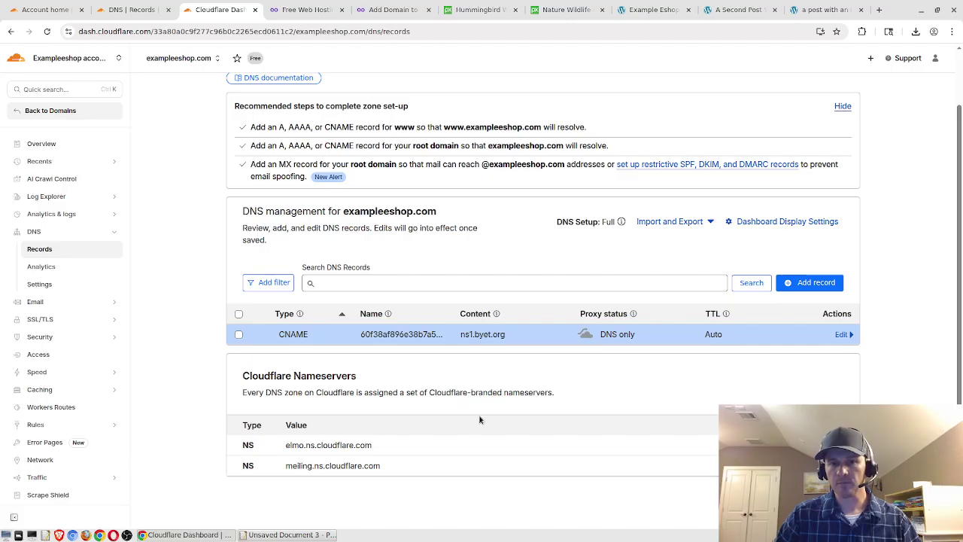
double_click(521, 393)
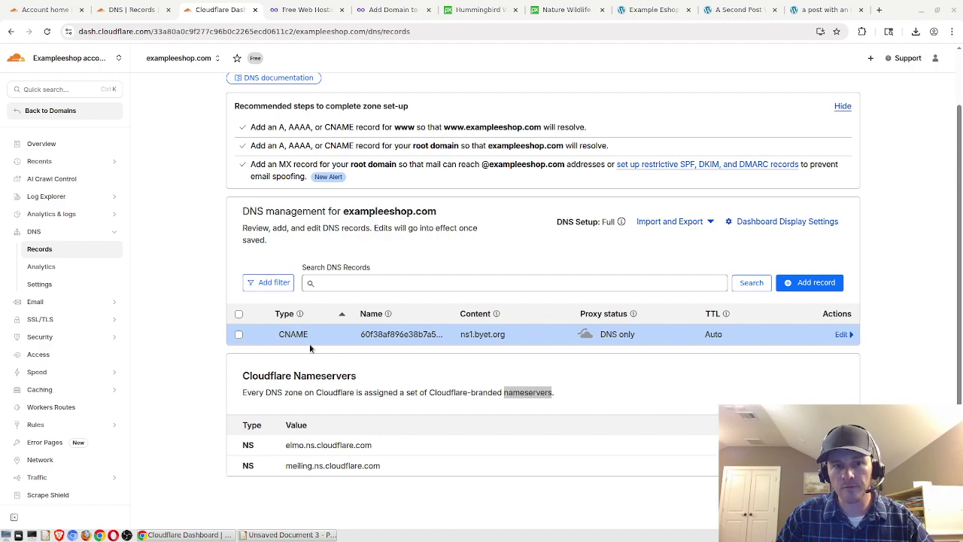
Return to InfinityFree, finish adding exampleeshop.com to the hosting account, and look over the domain's overview page
click(378, 11)
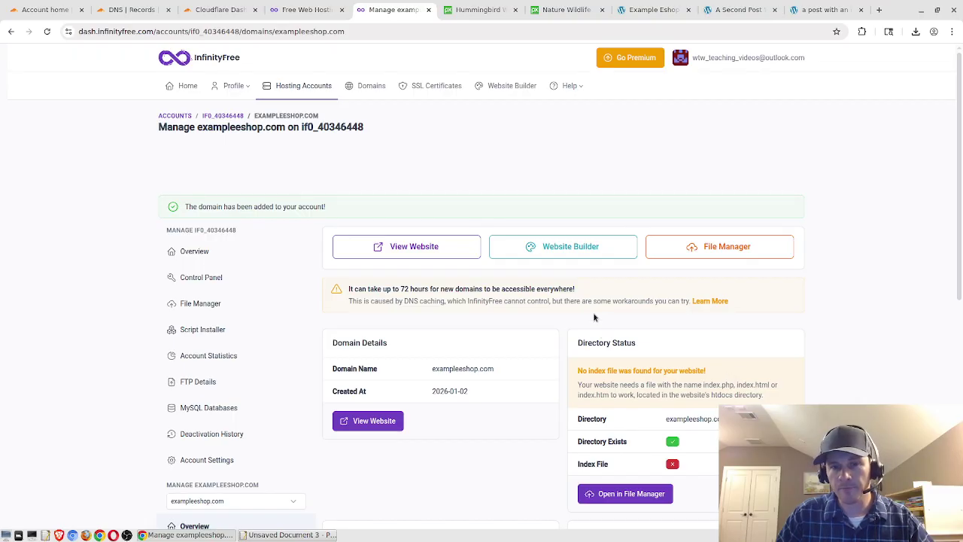
scroll(804, 275, down, 6)
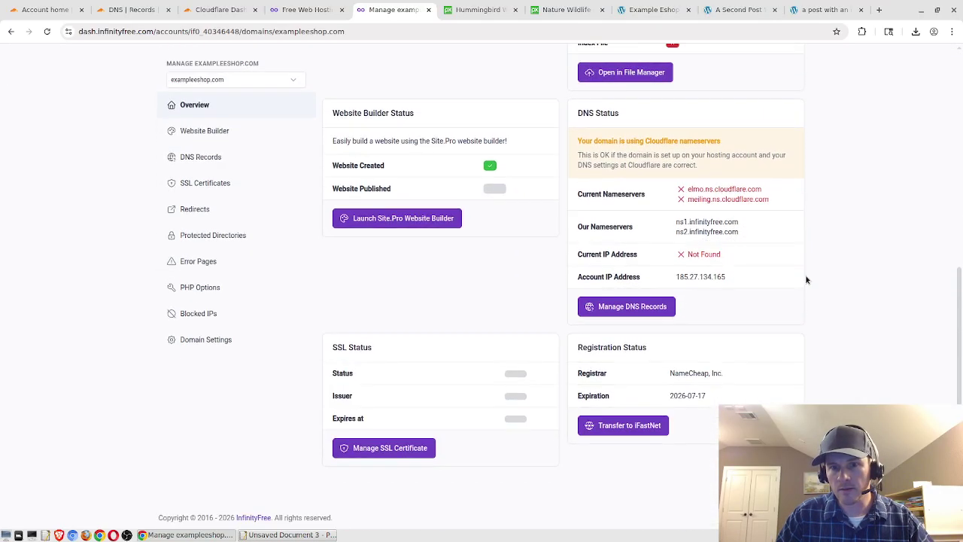
scroll(817, 280, up, 3)
scroll(836, 327, up, 2)
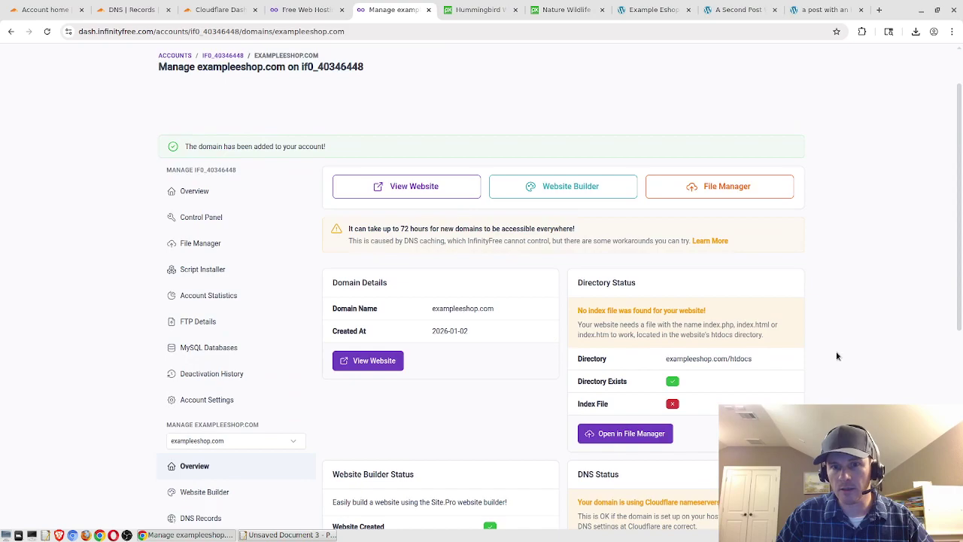
scroll(853, 372, up, 1)
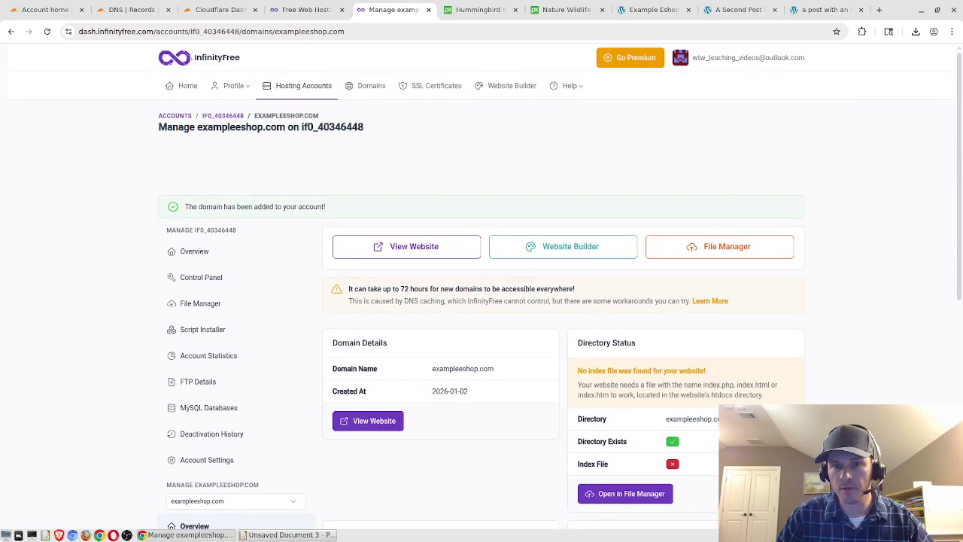
Copy the Account IP Address from the DNS status of exampleeshop.com
scroll(851, 369, down, 5)
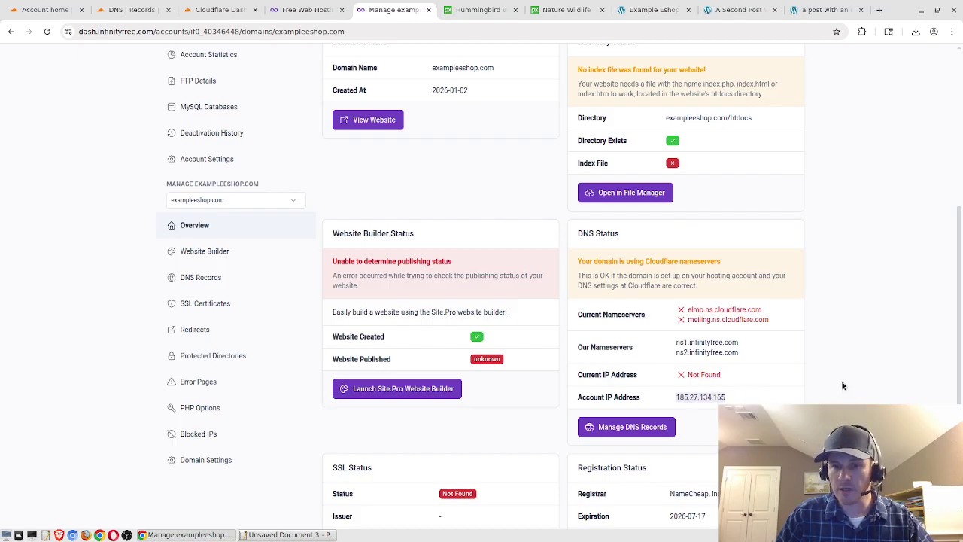
double_click(686, 399)
right_click(690, 399)
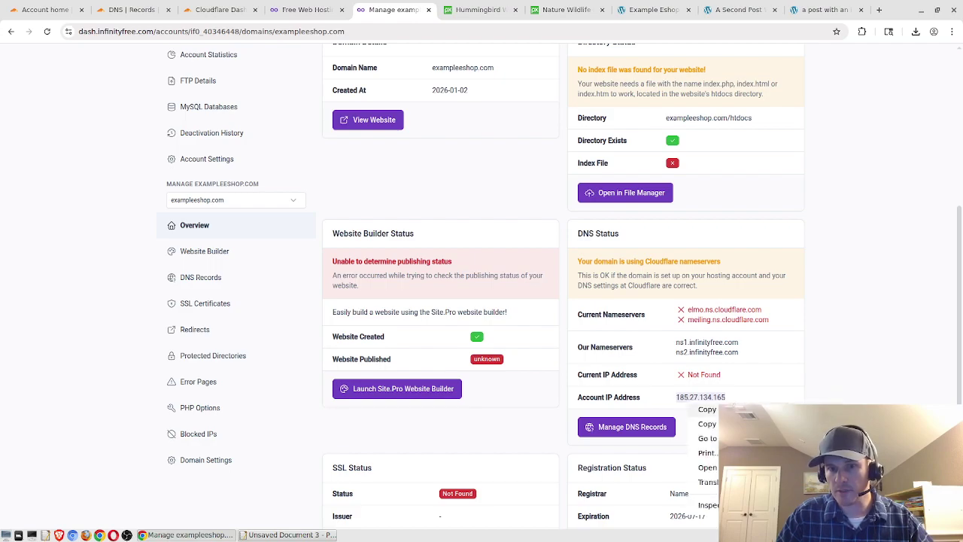
click(707, 409)
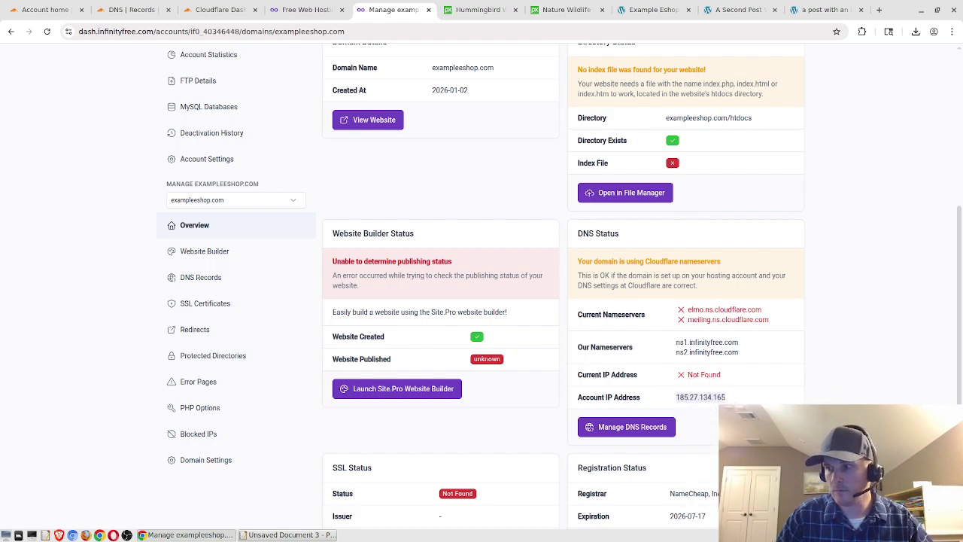
Switch back to Cloudflare's DNS records and save a proxied A record named @ with the IPv4 address 185.27.134.165
key(ctrl+shift+Tab)
key(ctrl+shift+Tab)
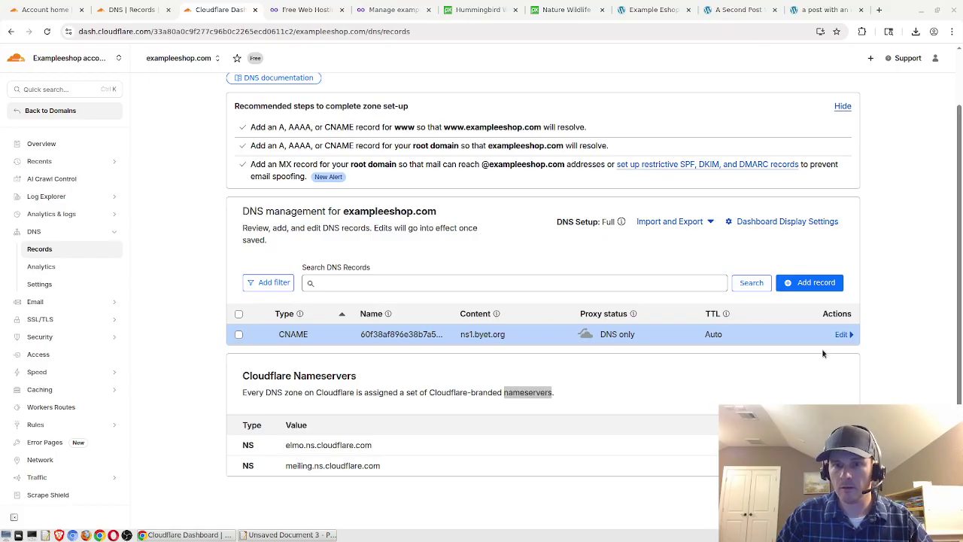
click(816, 283)
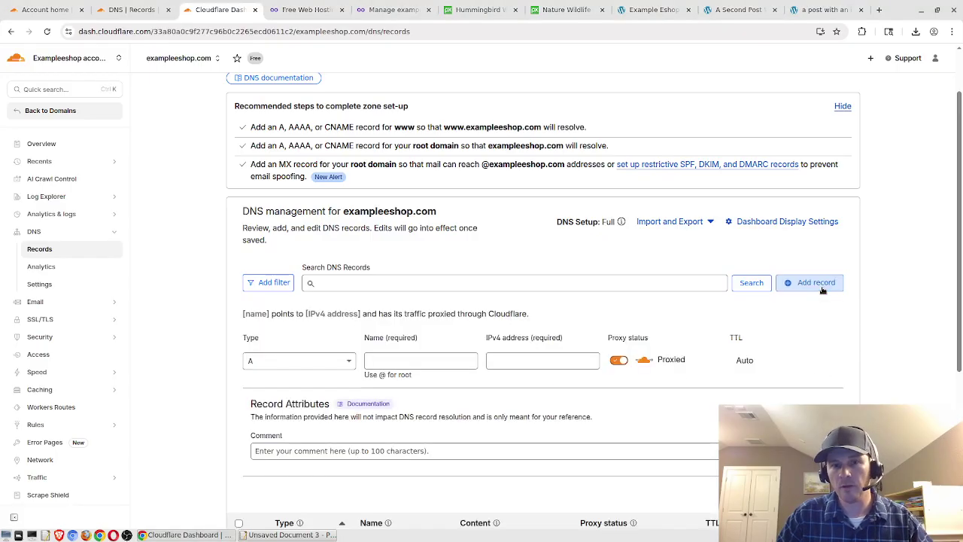
click(413, 359)
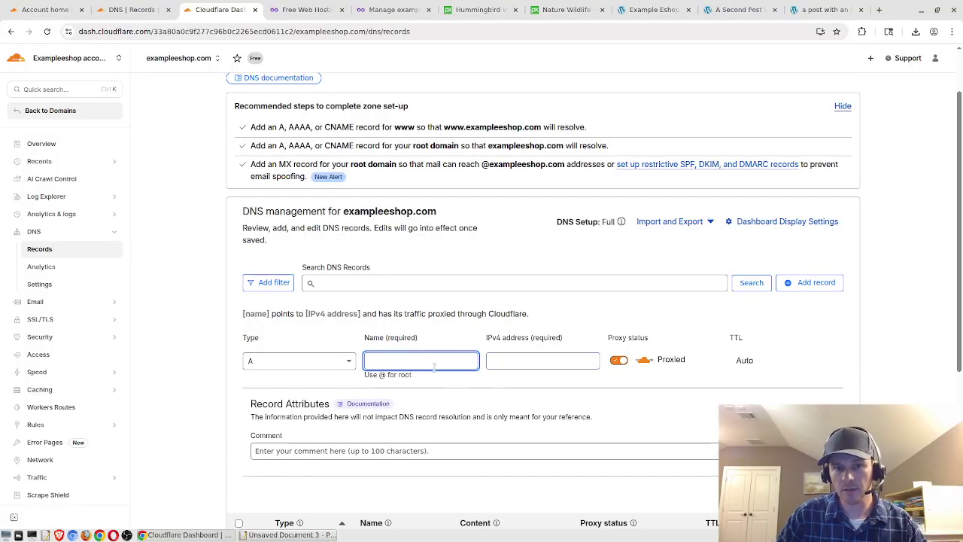
text(@)
click(534, 360)
key(ctrl+v)
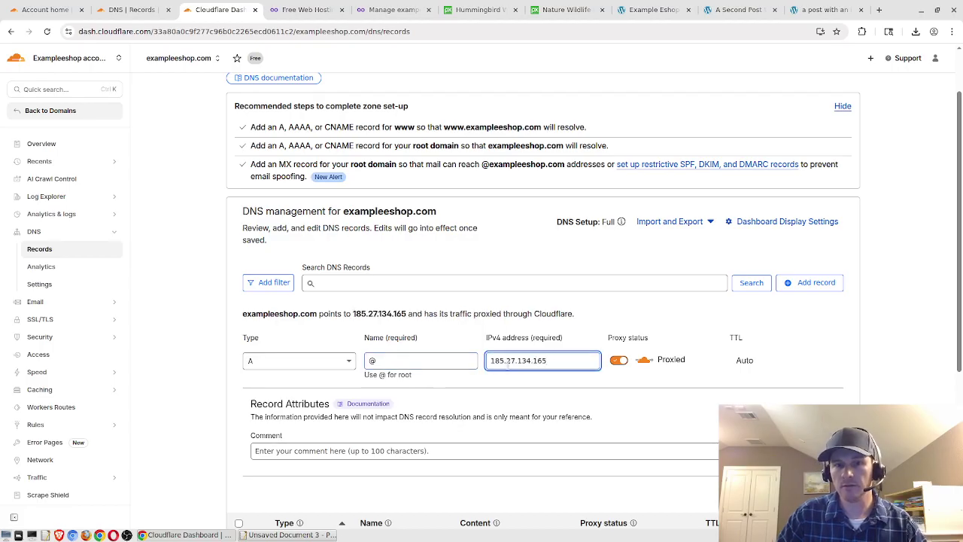
click(399, 362)
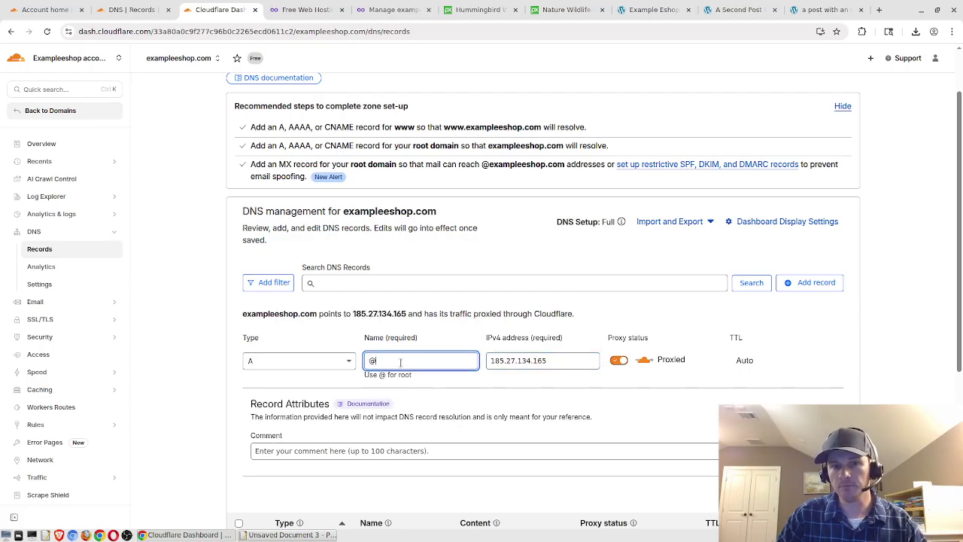
click(563, 362)
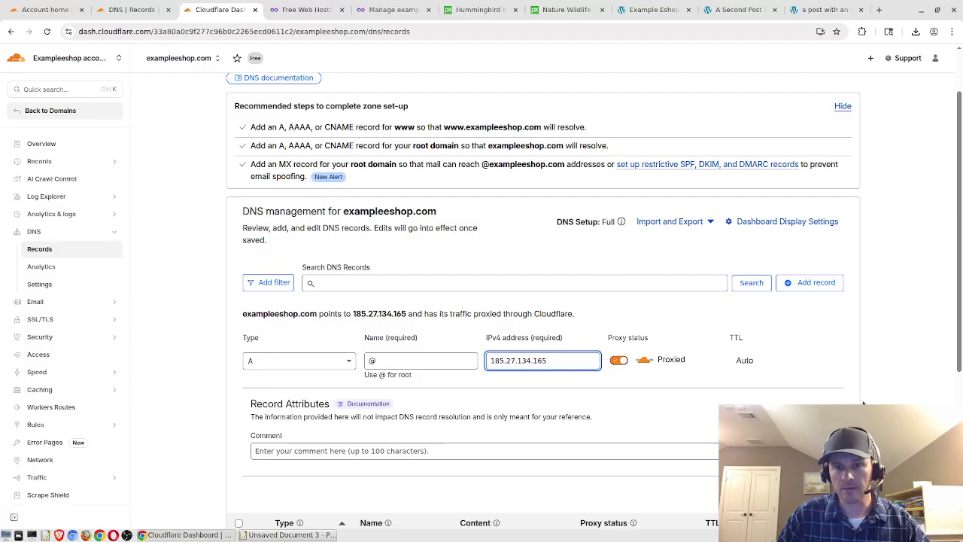
click(831, 435)
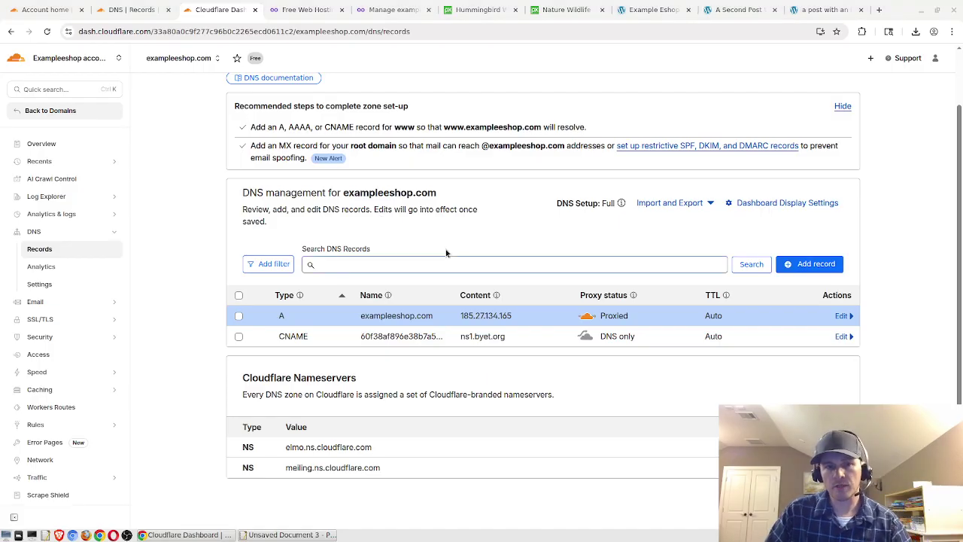
double_click(366, 319)
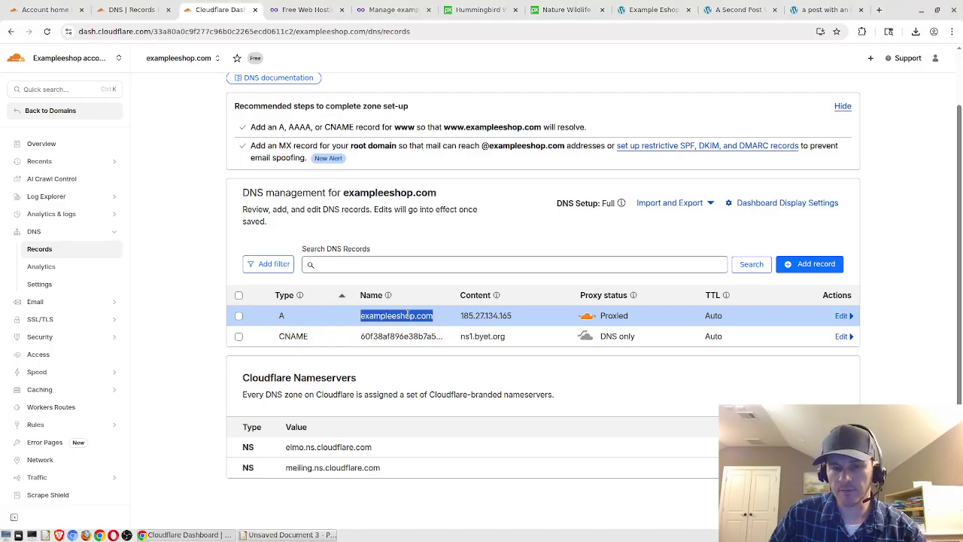
Review the saved A and CNAME records, and return to the exampleeshop.com management page in InfinityFree
click(487, 324)
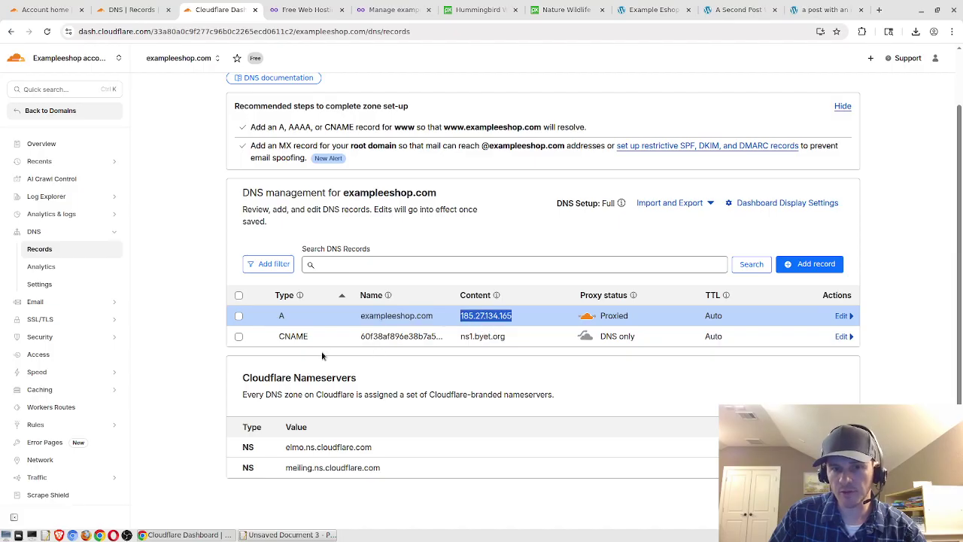
drag(274, 343, 486, 347)
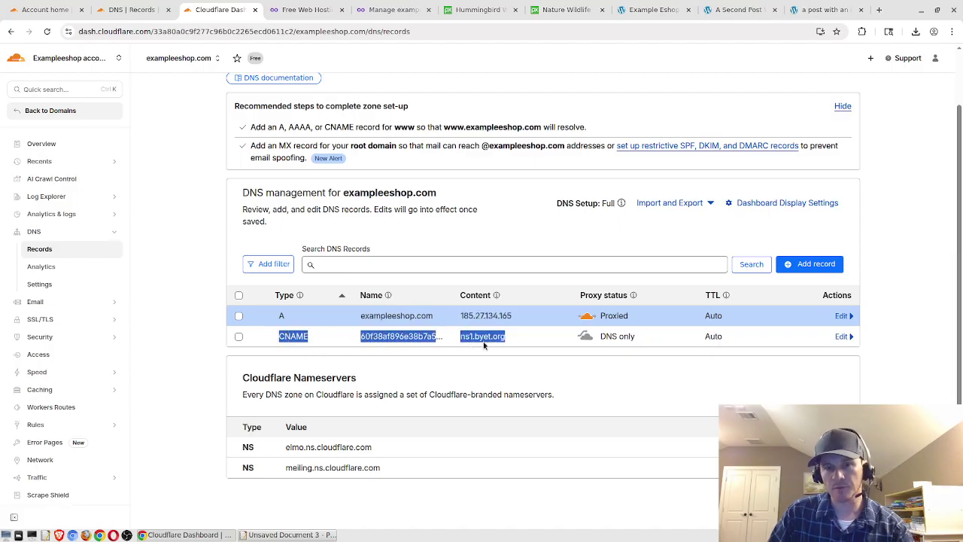
click(385, 11)
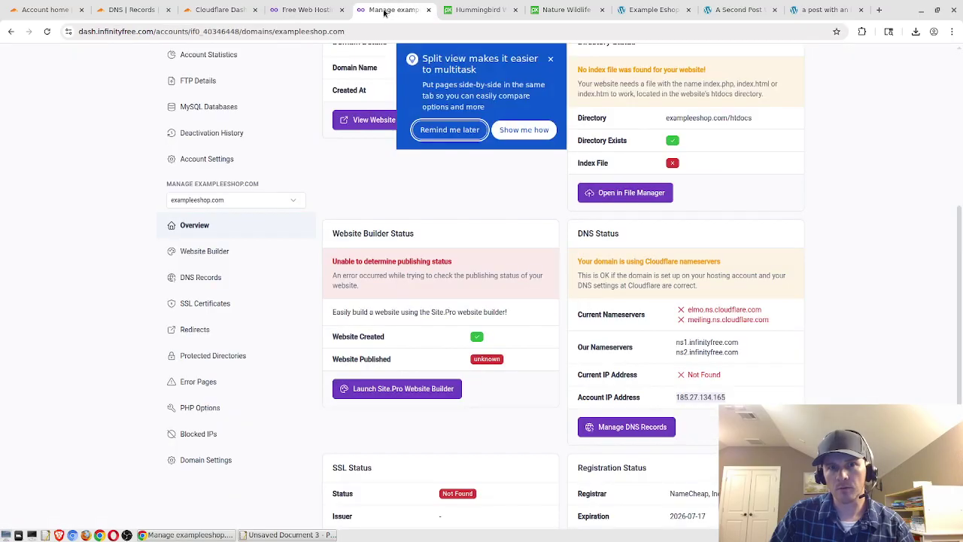
click(551, 59)
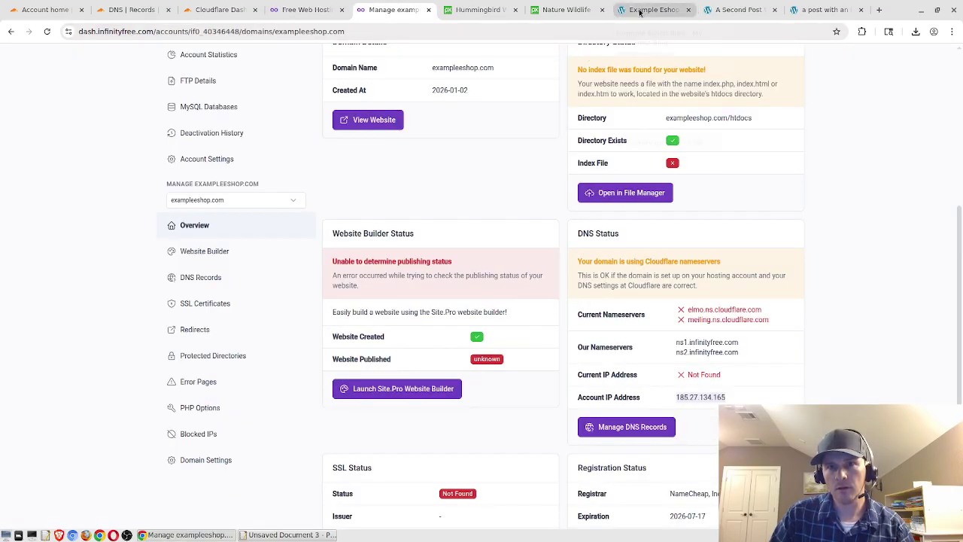
Load exampleeshop.com again in the tab showing the old blog to test where the domain points
click(640, 11)
click(380, 37)
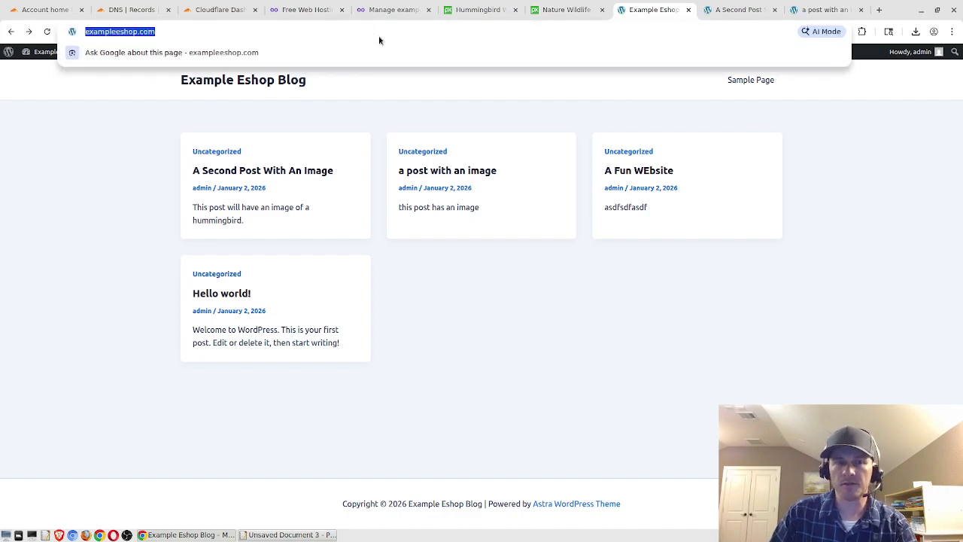
click(489, 112)
click(294, 35)
key(Return)
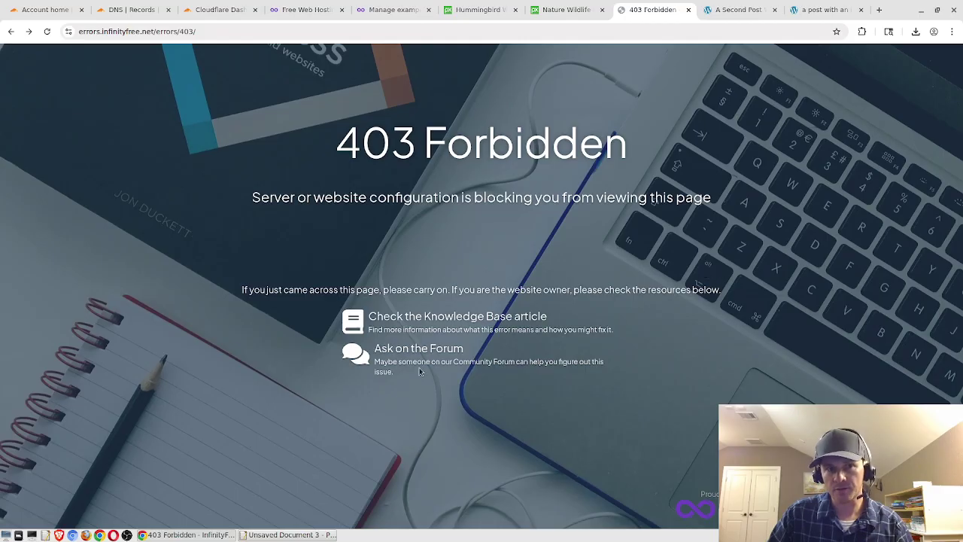
Go back to the InfinityFree domain overview and open the htdocs directory of exampleeshop.com in the file manager
click(305, 10)
click(380, 10)
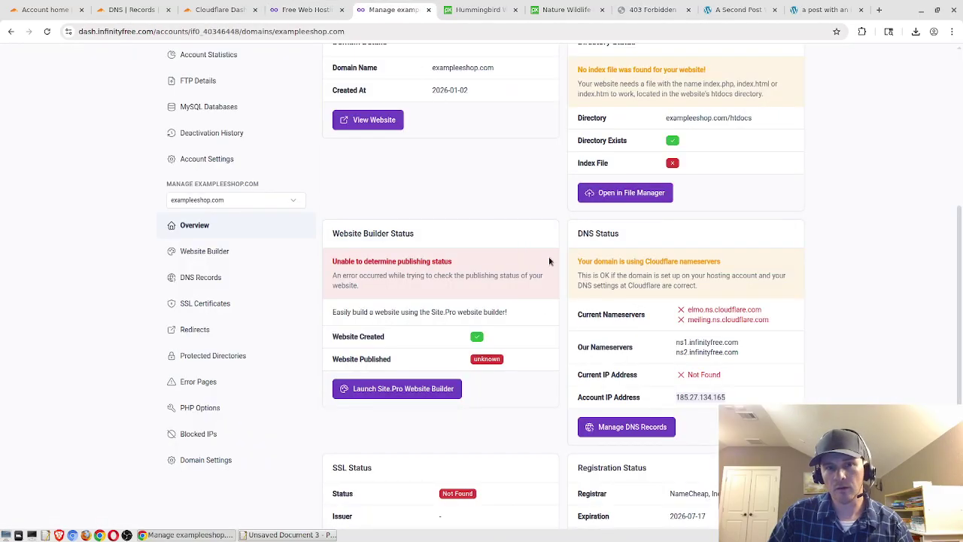
scroll(816, 314, up, 2)
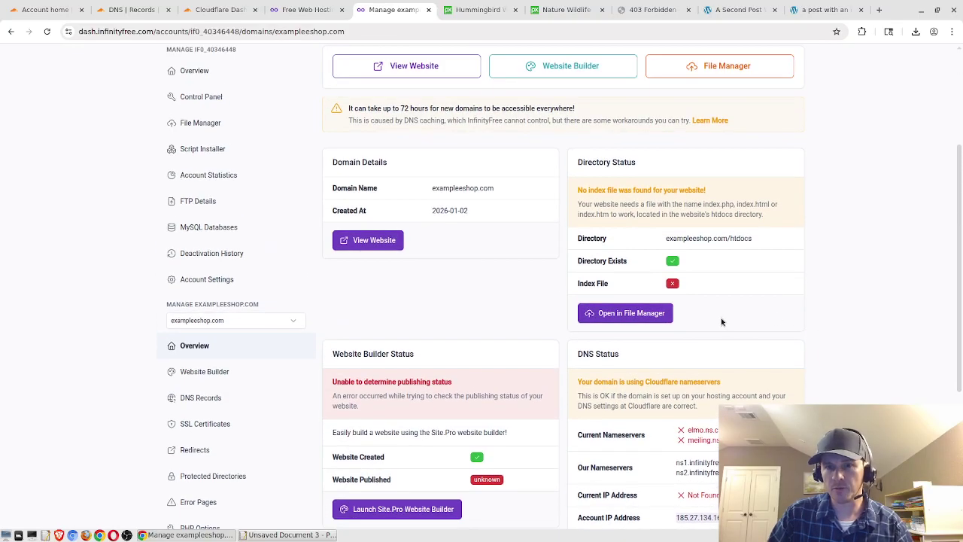
click(628, 316)
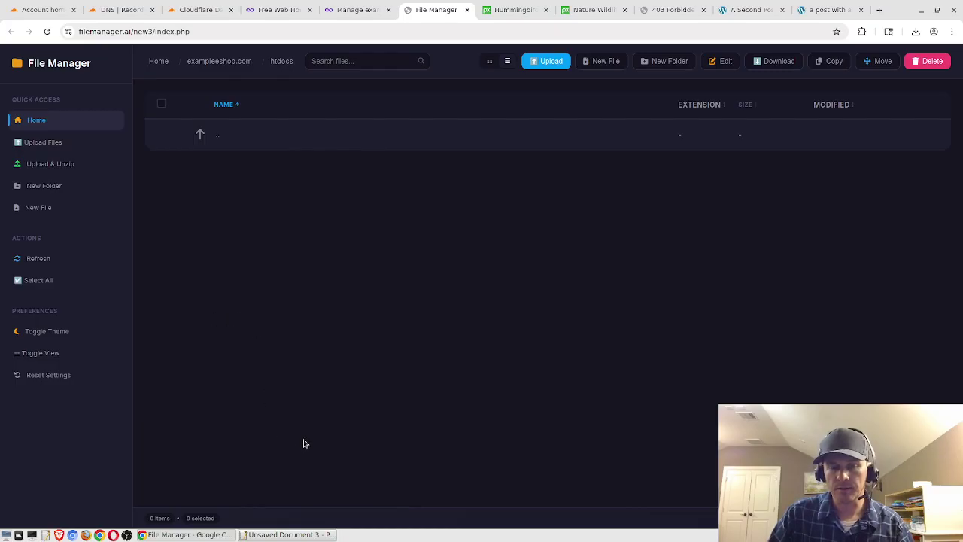
Look over the HTML of index.html in Pluma and upload the file to the htdocs folder of exampleeshop.com
click(305, 536)
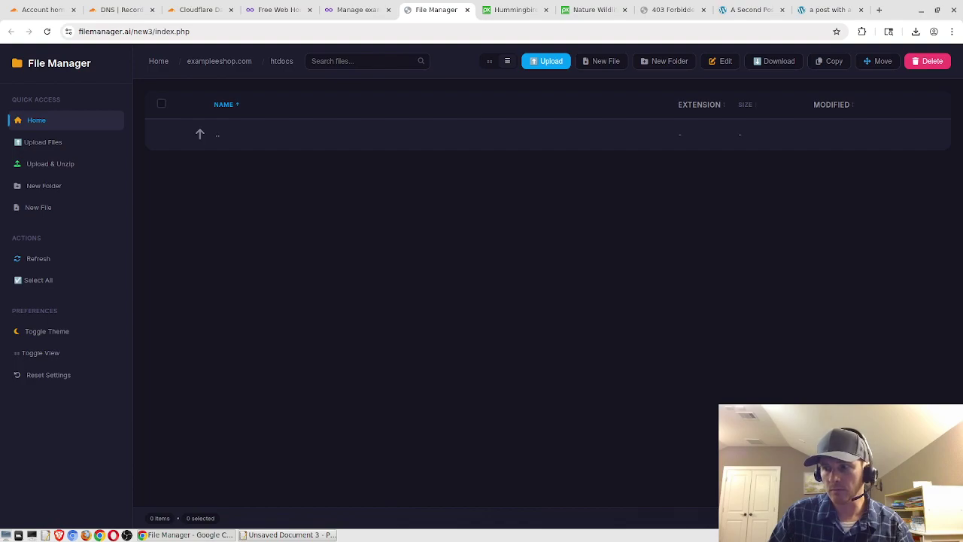
click(326, 293)
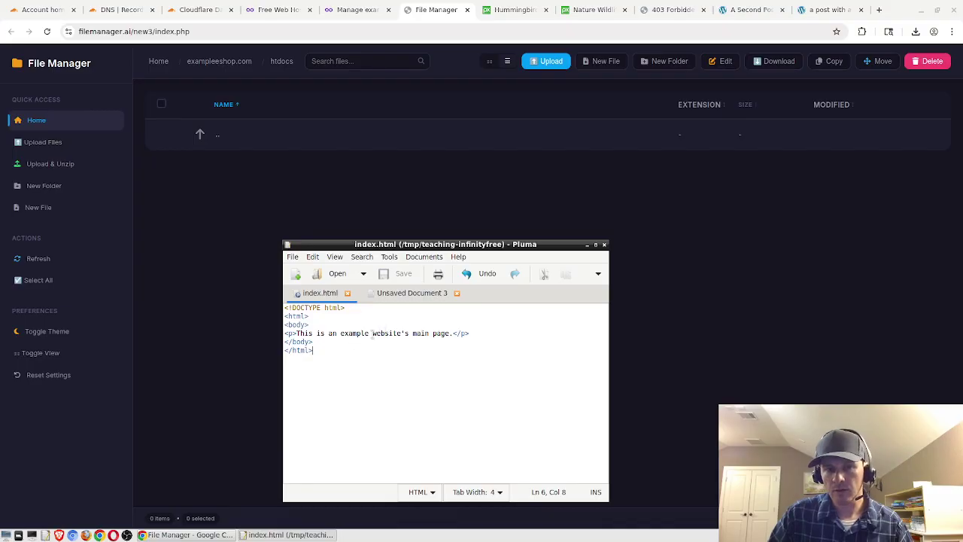
key(ctrl+a)
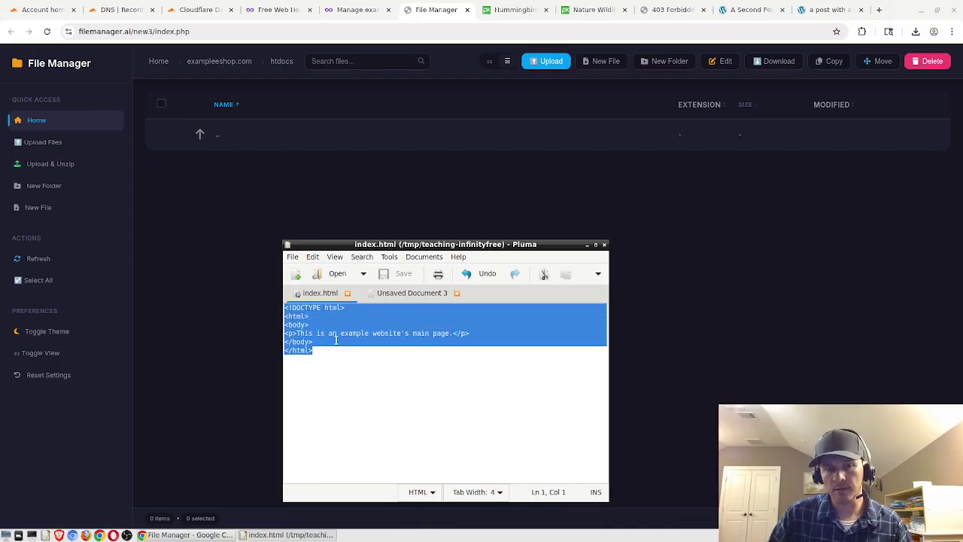
click(363, 361)
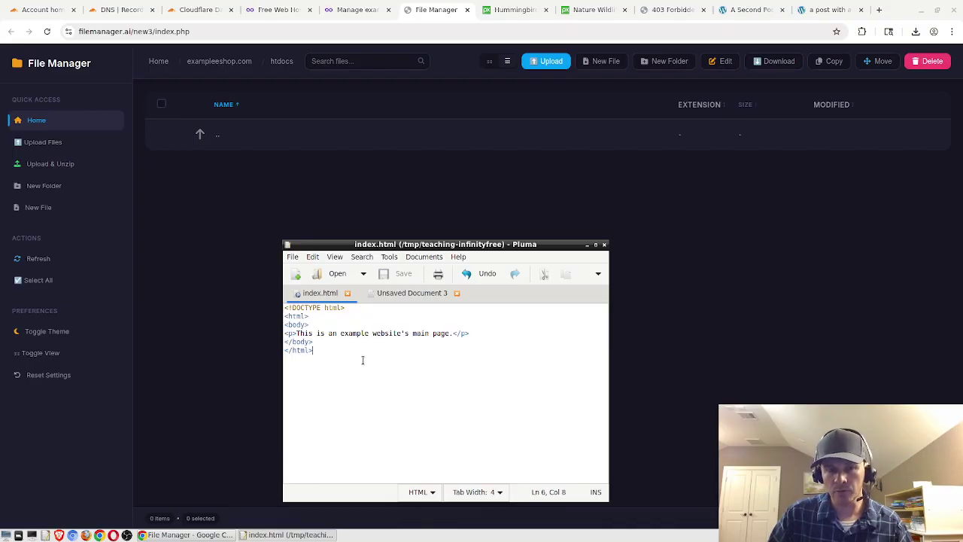
click(680, 339)
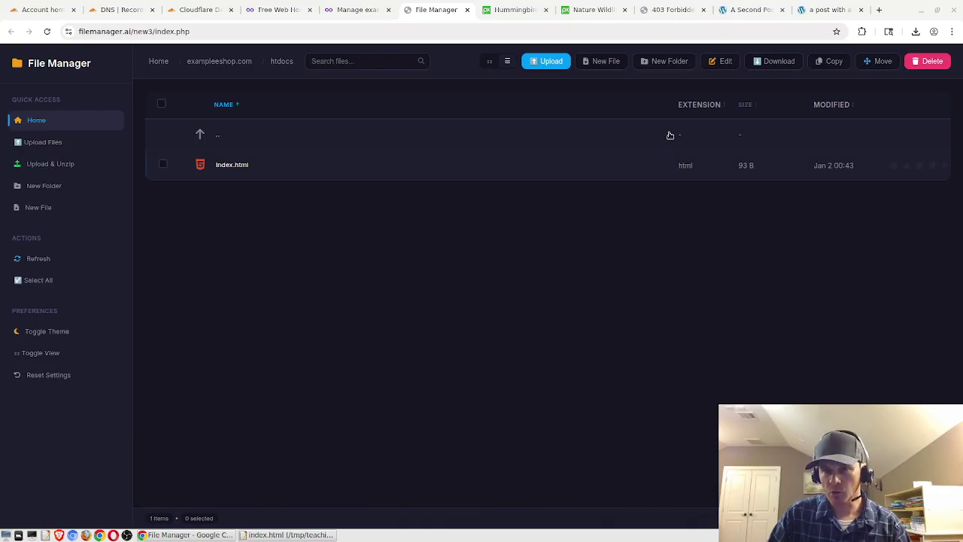
Load exampleeshop.com in place of the 403 error page and check the text of the uploaded main page
click(656, 15)
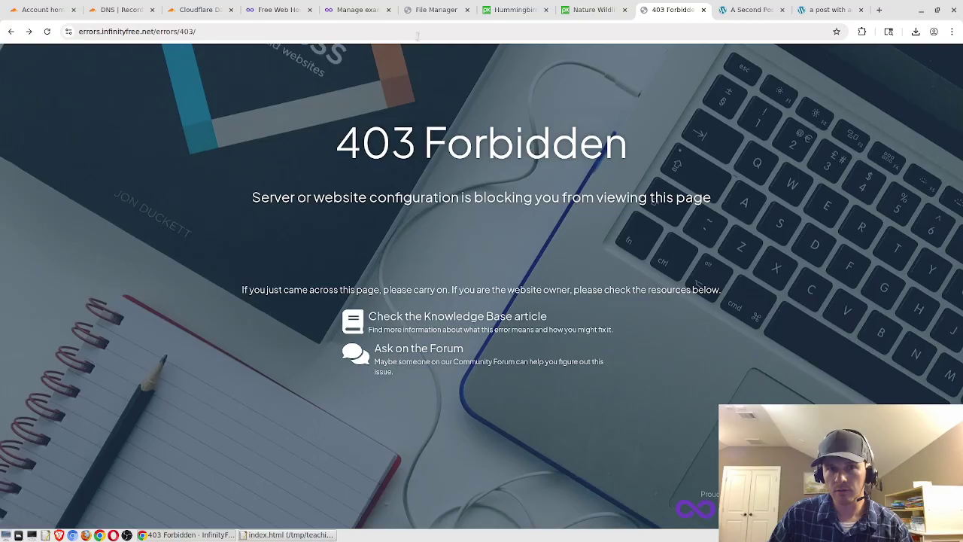
click(415, 32)
text(ex)
key(Return)
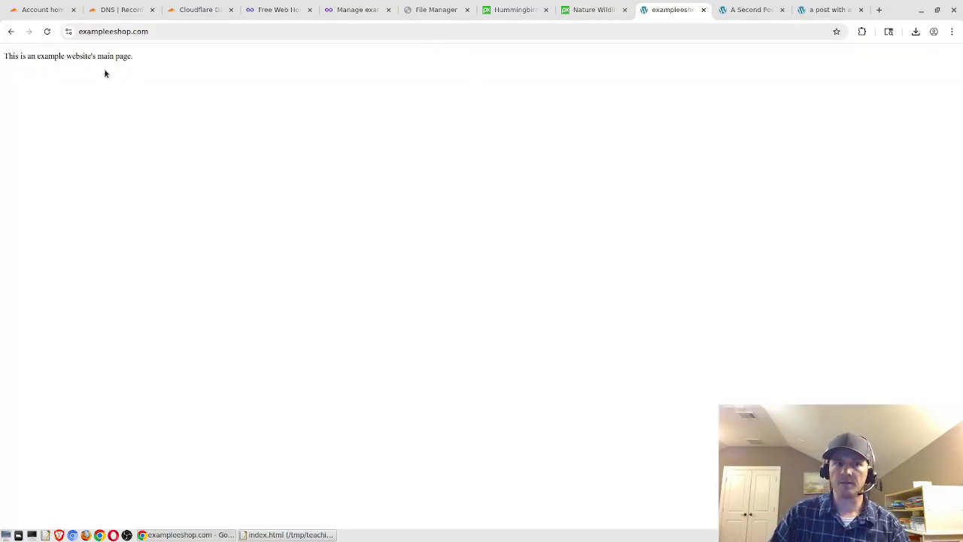
double_click(78, 55)
click(124, 58)
double_click(124, 57)
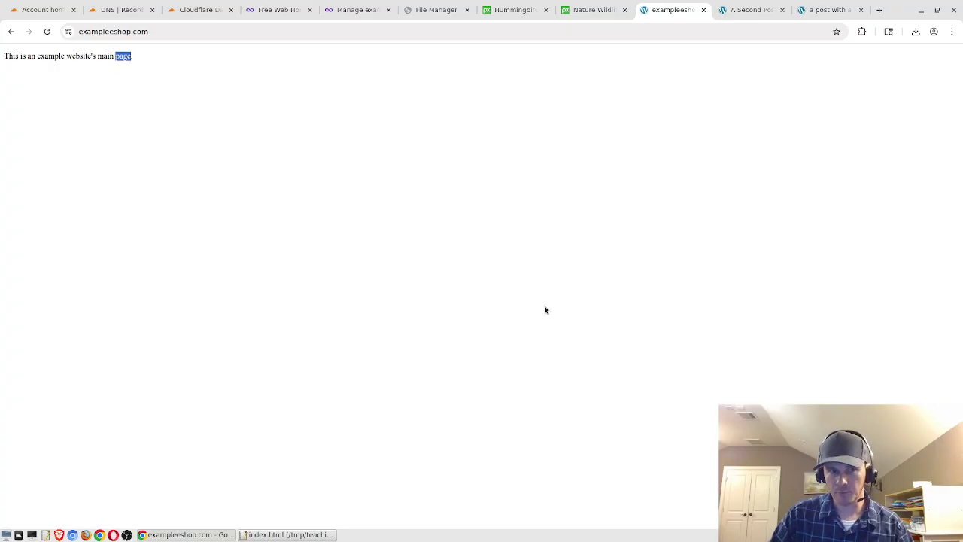
click(550, 237)
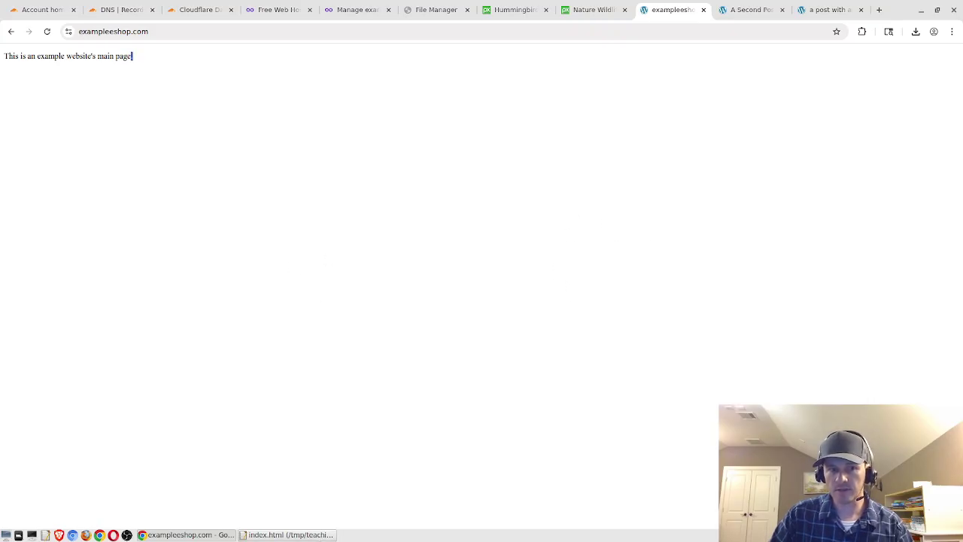
In Pluma, add the paragraph "I really like dogs. I think they are great pets!!!" below the existing one in index.html and save
click(287, 534)
click(454, 334)
key(BackSpace)
key(Right)
key(Right)
key(Right)
key(Right)
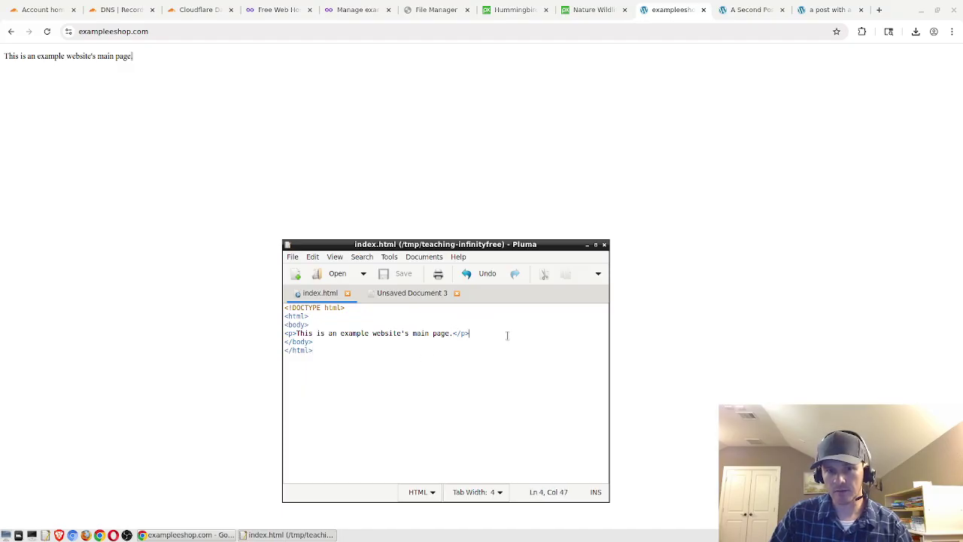
key(Return)
text(<p)
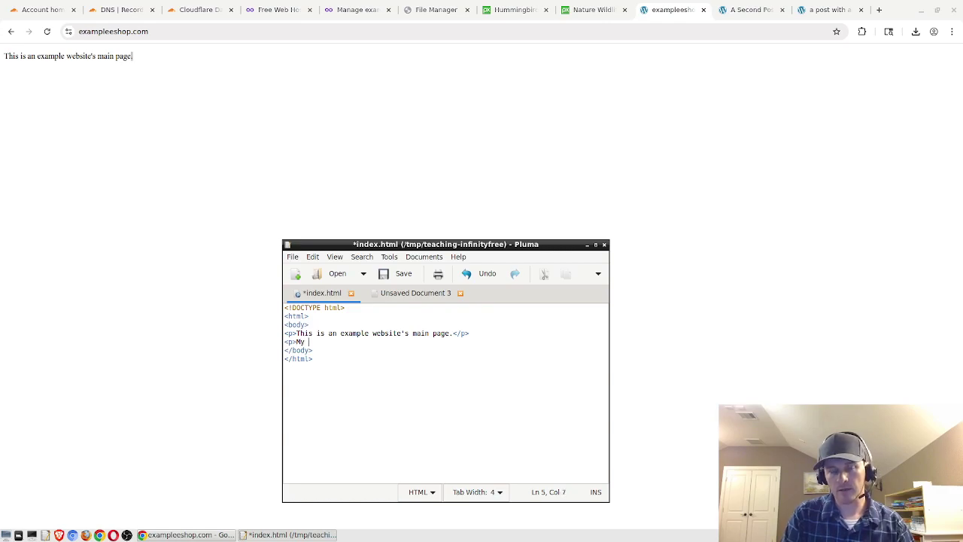
text(>I really like dogs. I think they are g)
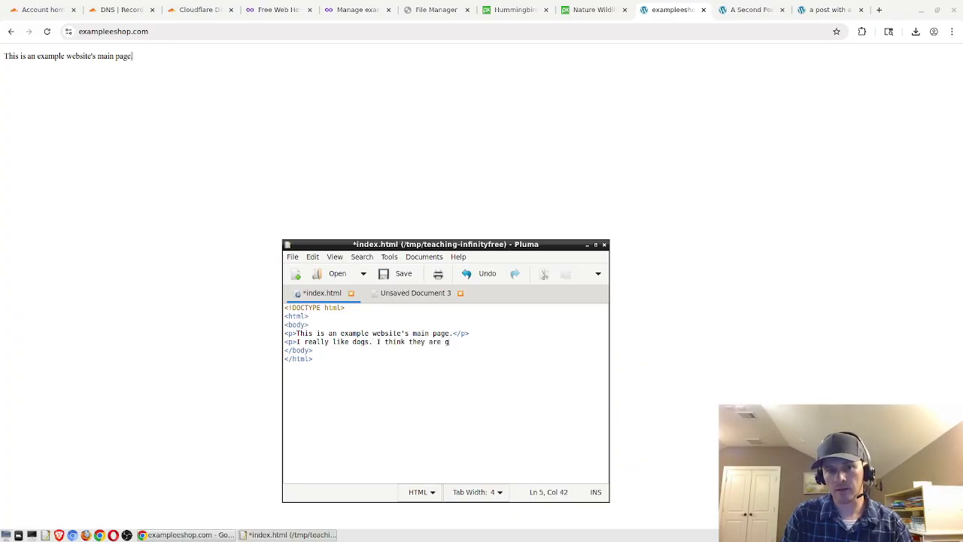
text( pets!!!</p>)
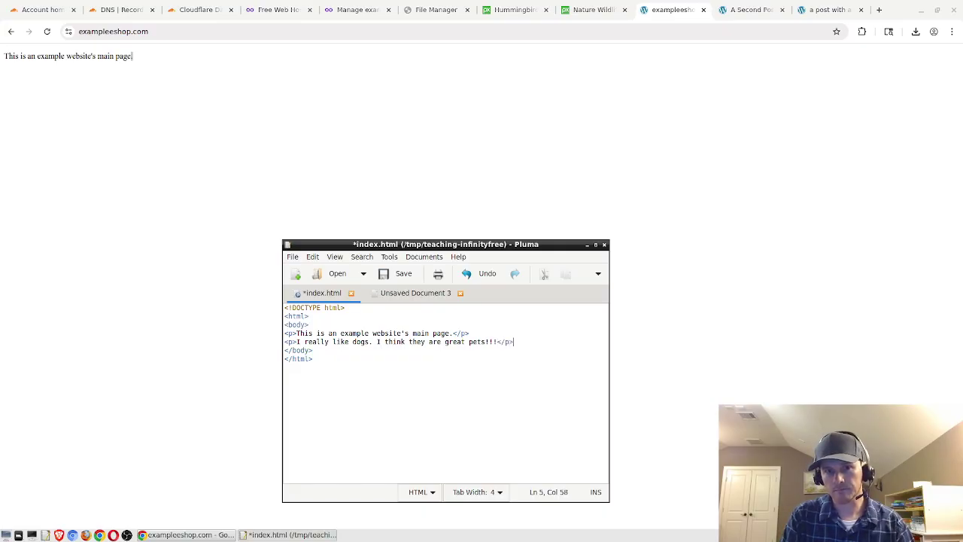
key(ctrl+s)
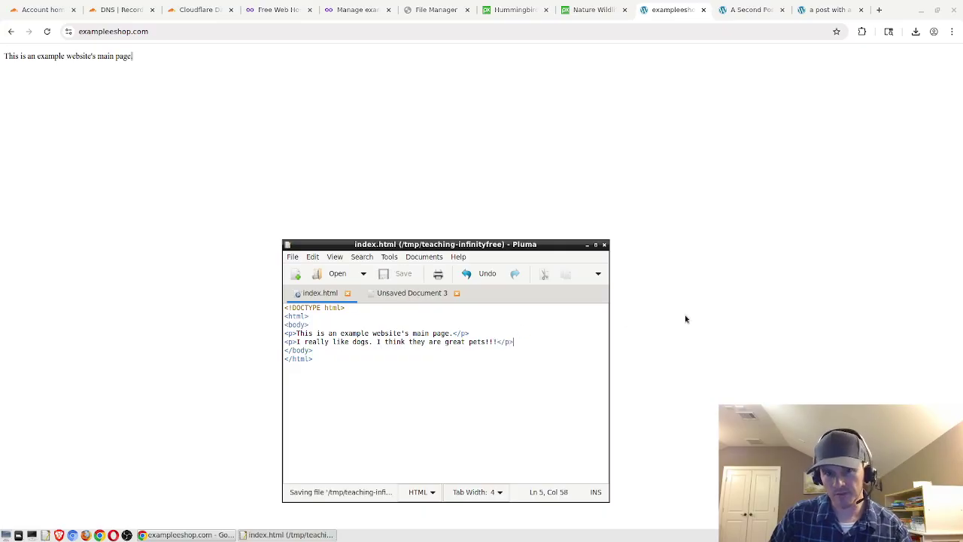
In the file manager, delete index.html from the htdocs folder and upload the edited index.html in its place
click(765, 277)
click(357, 10)
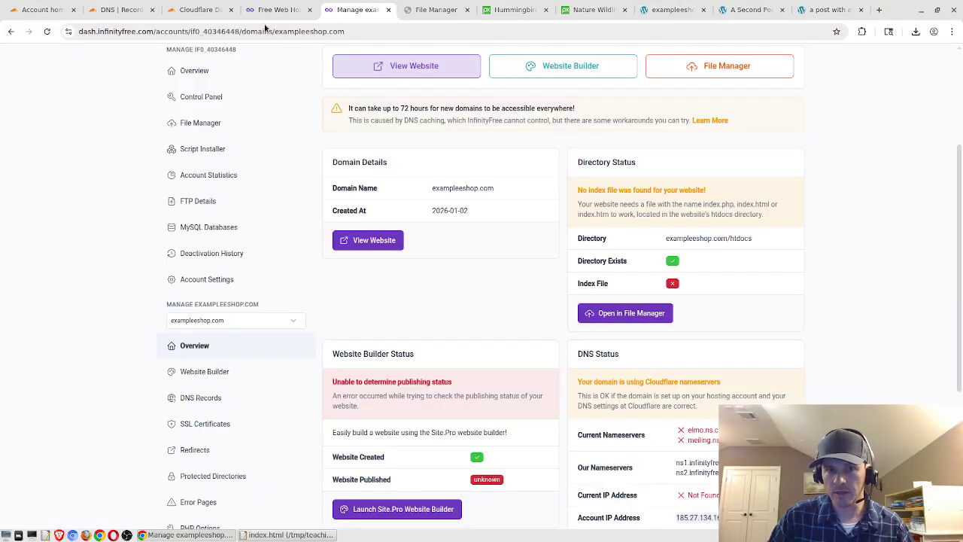
click(441, 10)
click(163, 164)
click(931, 63)
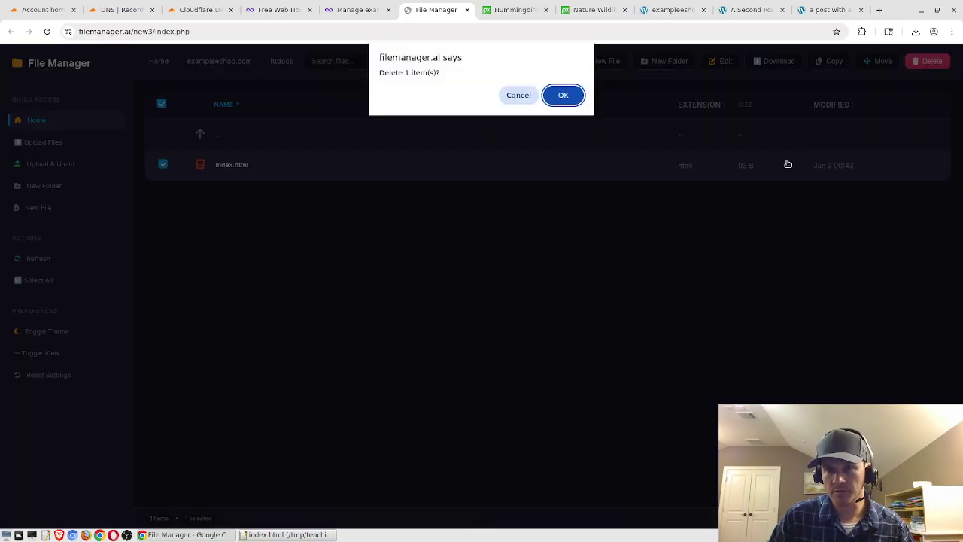
click(566, 96)
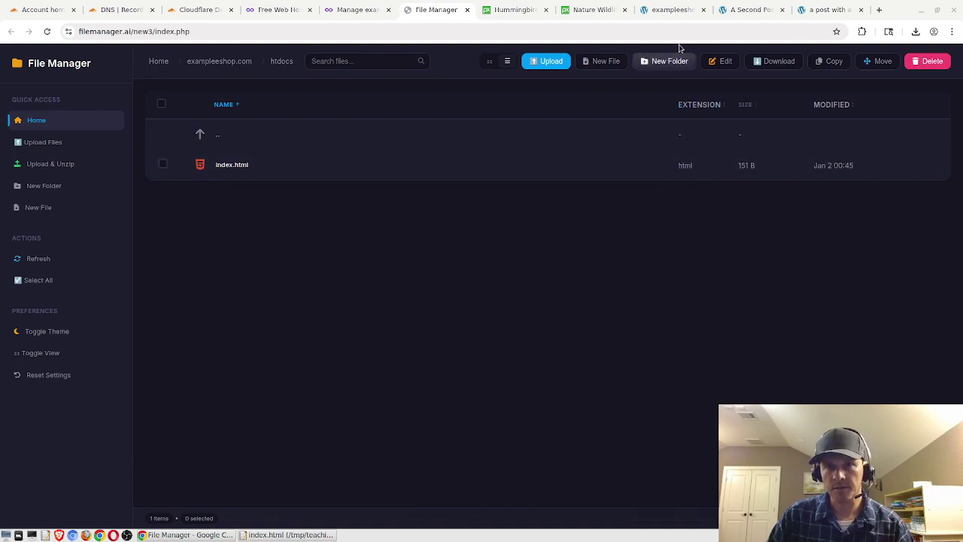
Refresh exampleeshop.com to check the updated page, and close the two old blog post tabs
click(669, 13)
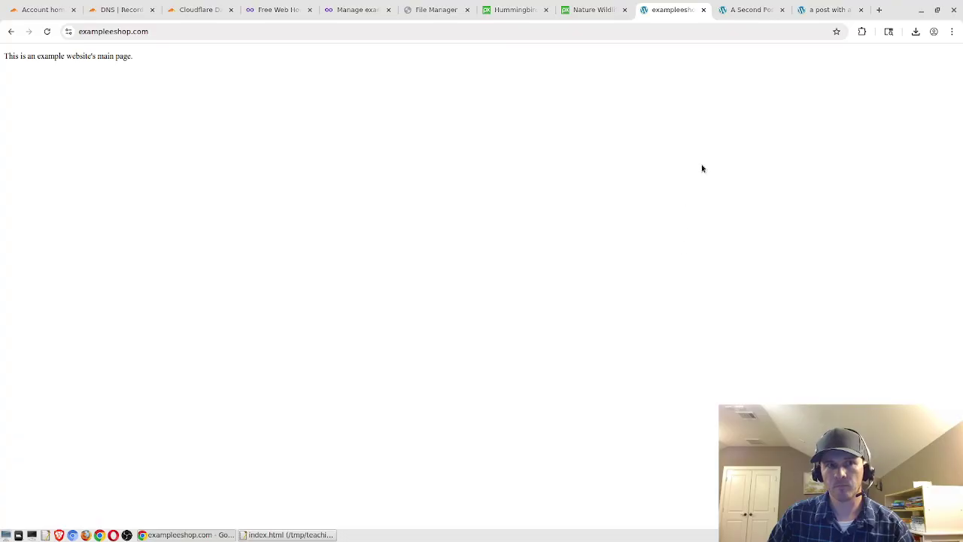
key(ctrl+r)
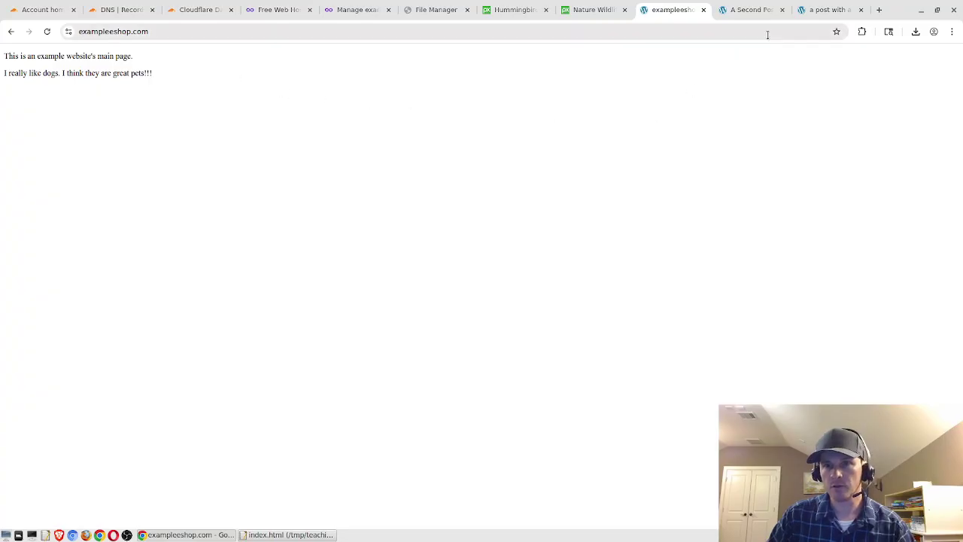
click(781, 10)
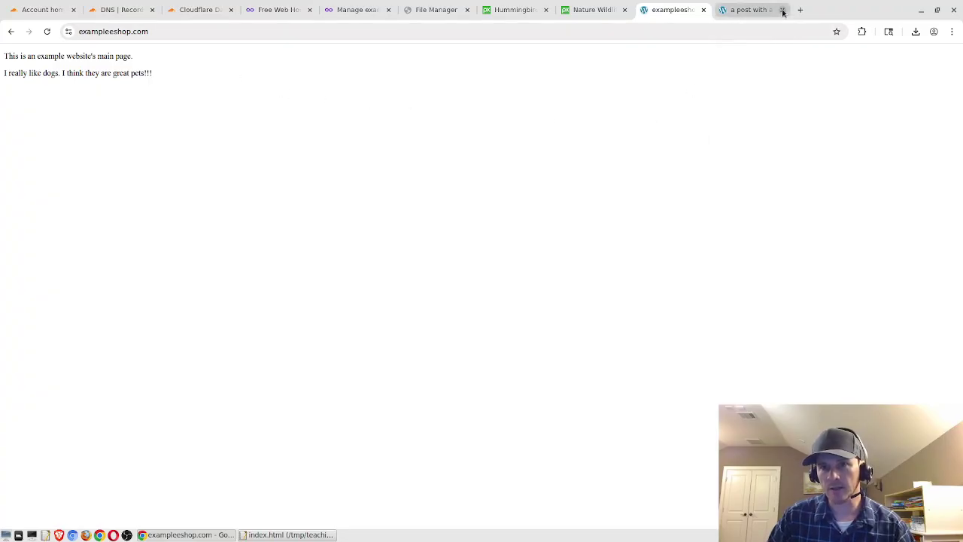
click(783, 10)
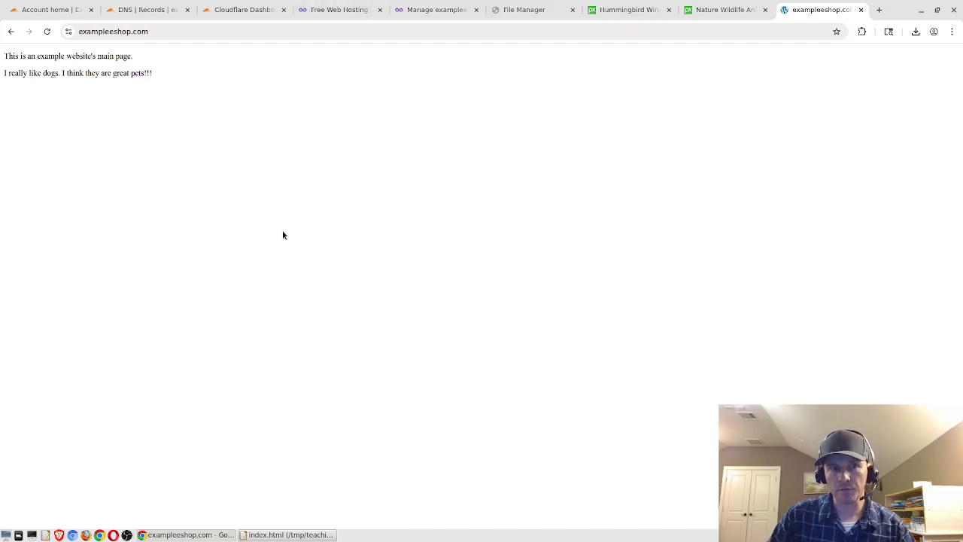
From the InfinityFree domain page, open the Script Installer in a new tab and switch to it
click(340, 15)
click(444, 14)
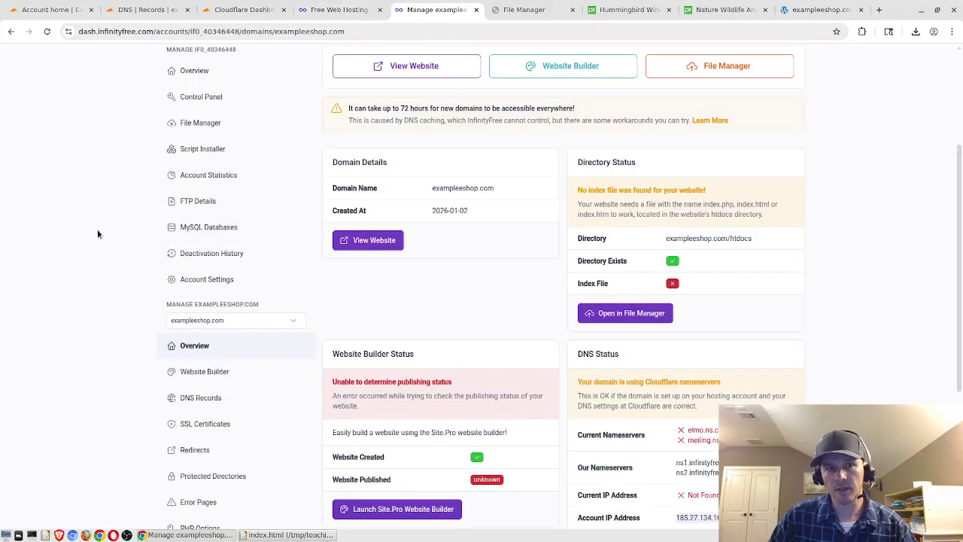
scroll(99, 240, up, 2)
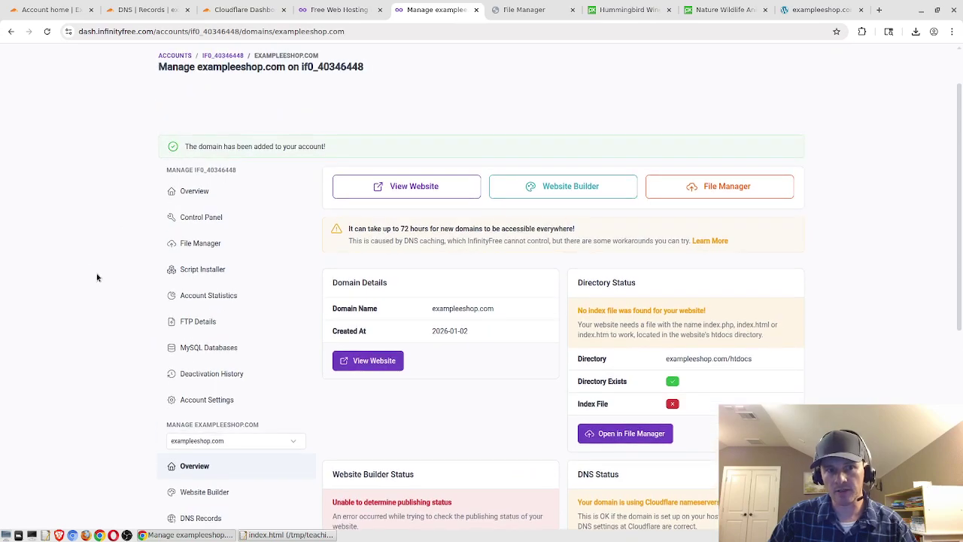
right_click(200, 275)
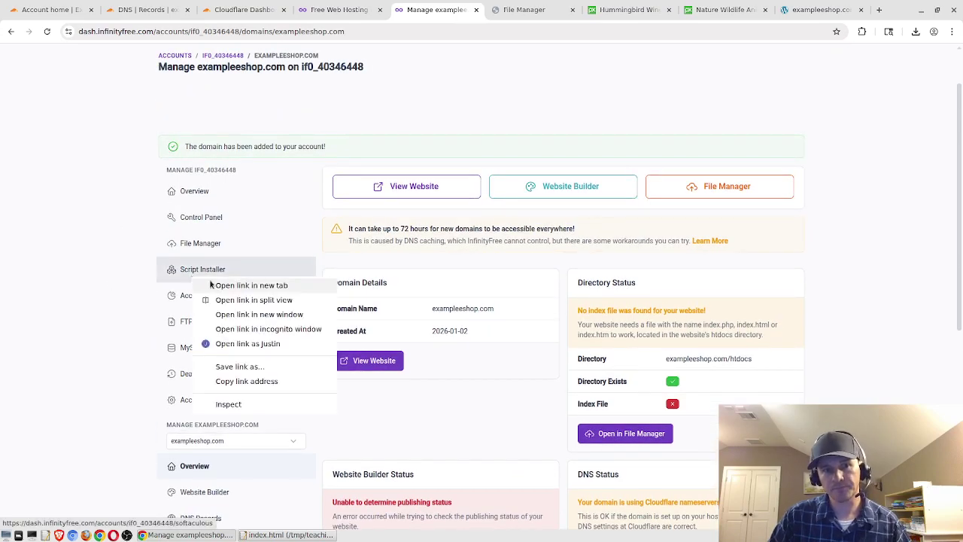
click(222, 288)
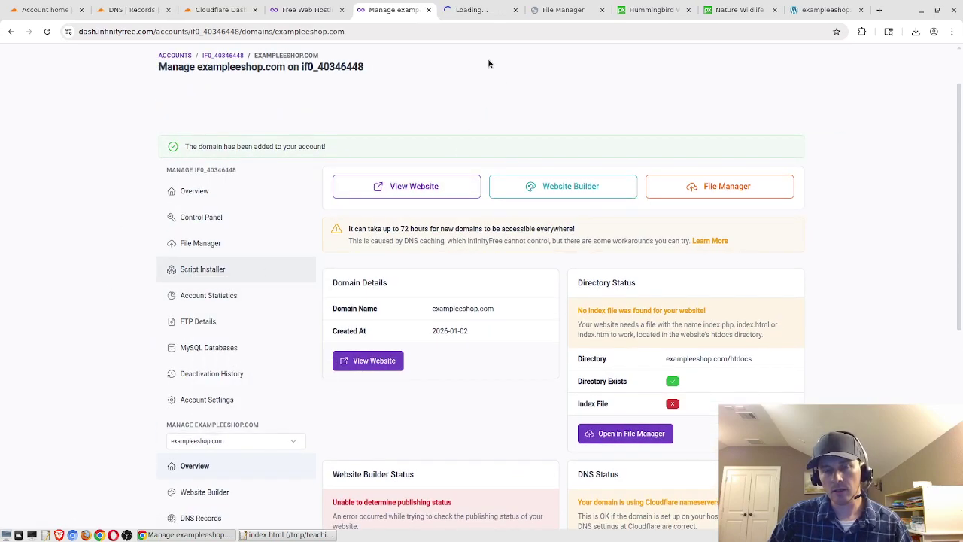
click(475, 10)
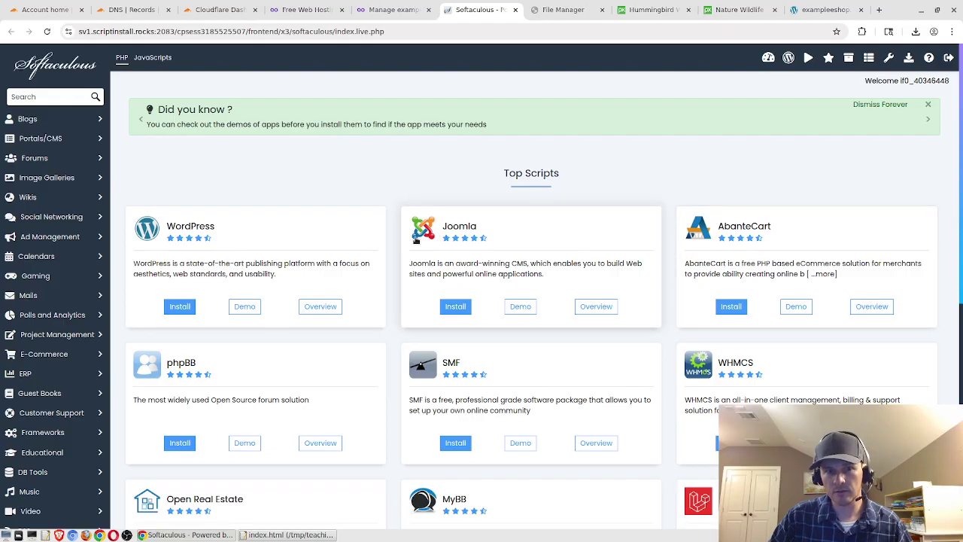
Look over the top scripts in the installer and open the WordPress installation form
scroll(464, 214, down, 4)
scroll(465, 215, down, 2)
scroll(606, 406, up, 3)
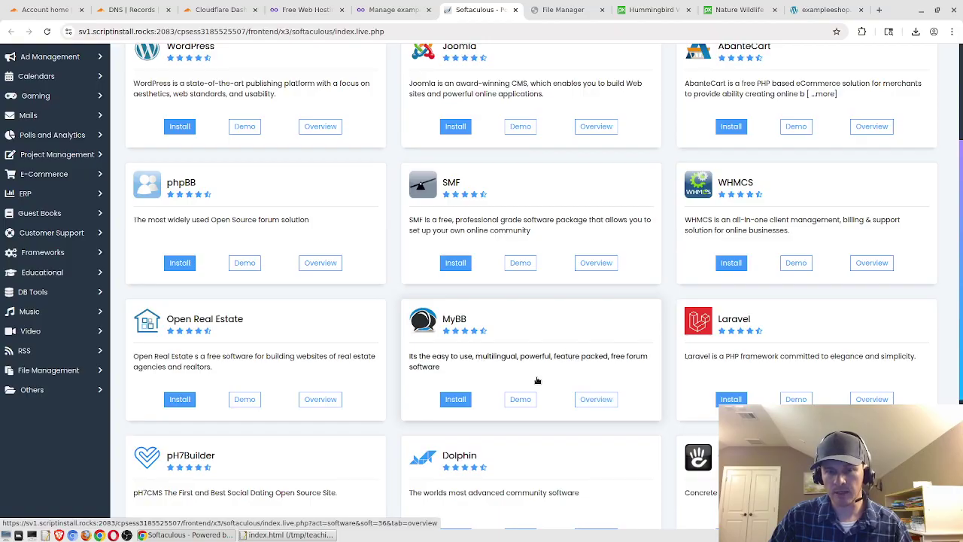
scroll(550, 389, up, 3)
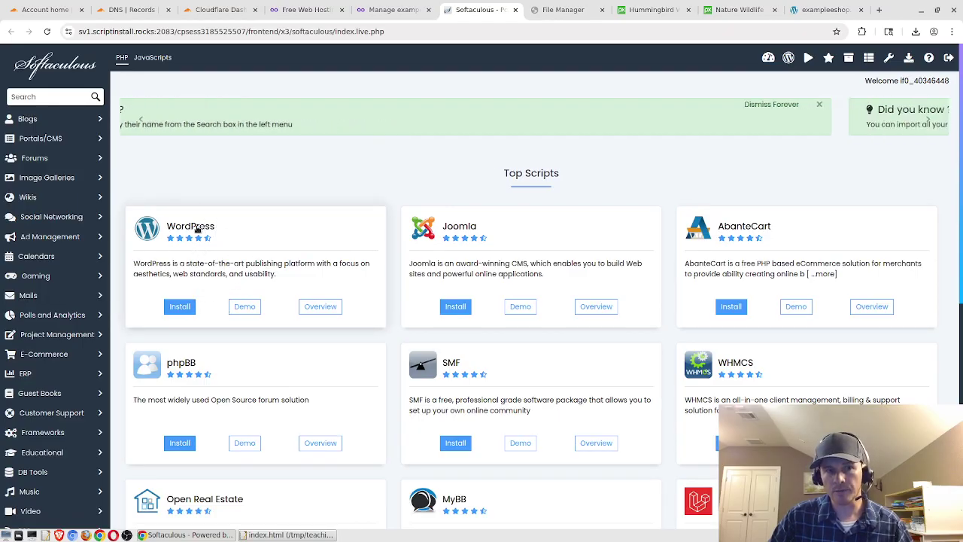
click(179, 306)
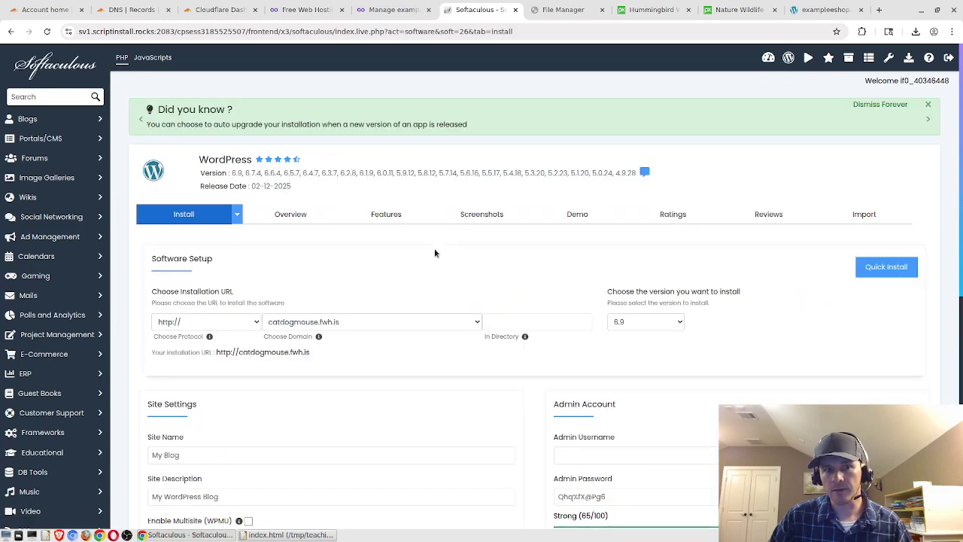
click(407, 323)
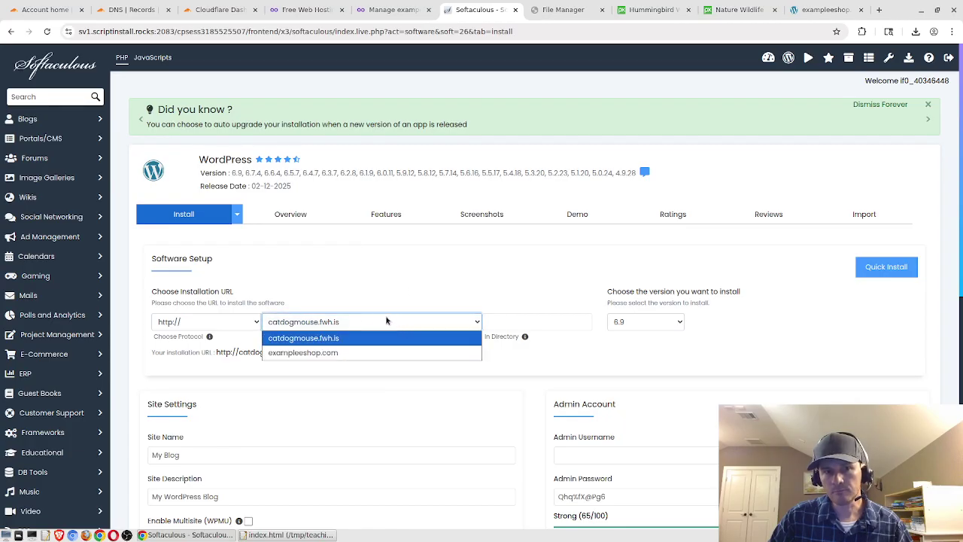
click(371, 352)
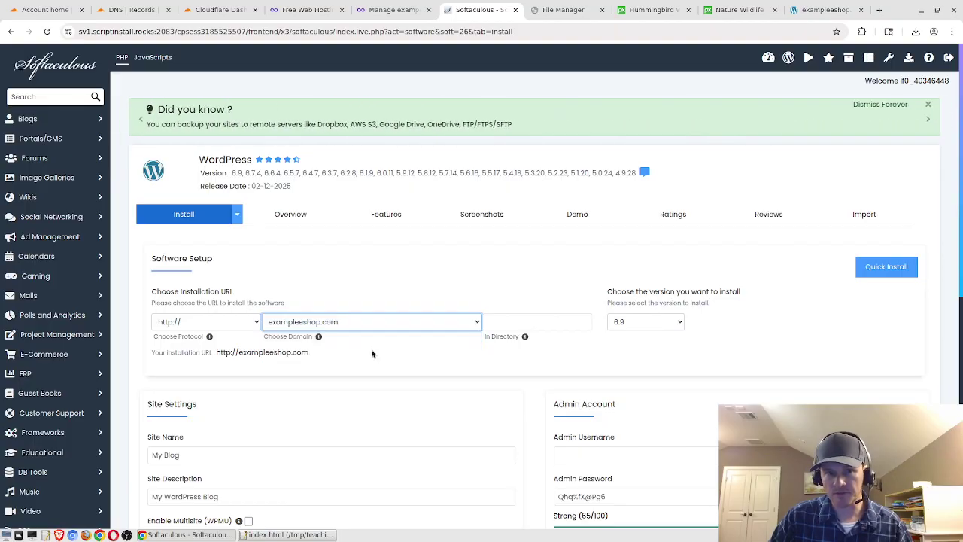
click(182, 324)
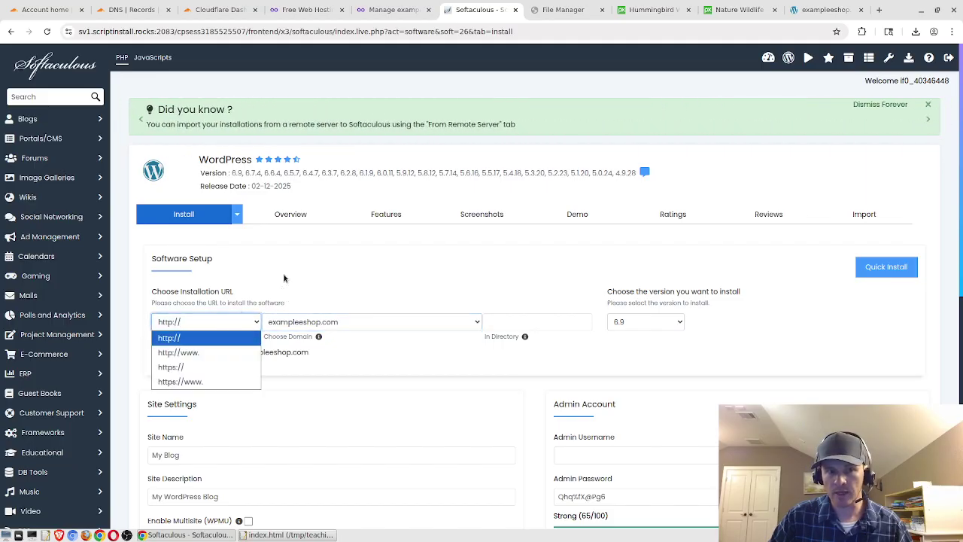
click(310, 281)
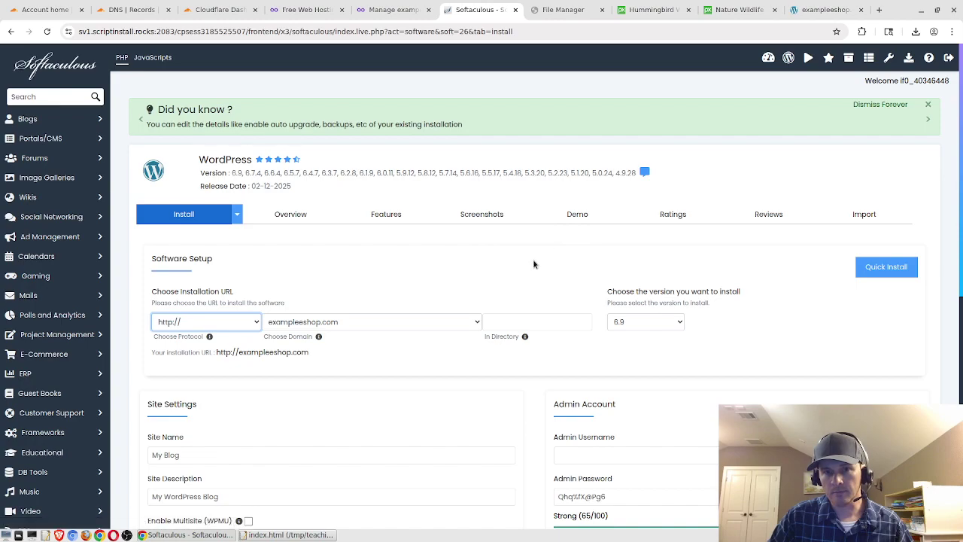
Enter "Example Eshop Awesome Website" as the site description in the site settings
scroll(830, 285, down, 3)
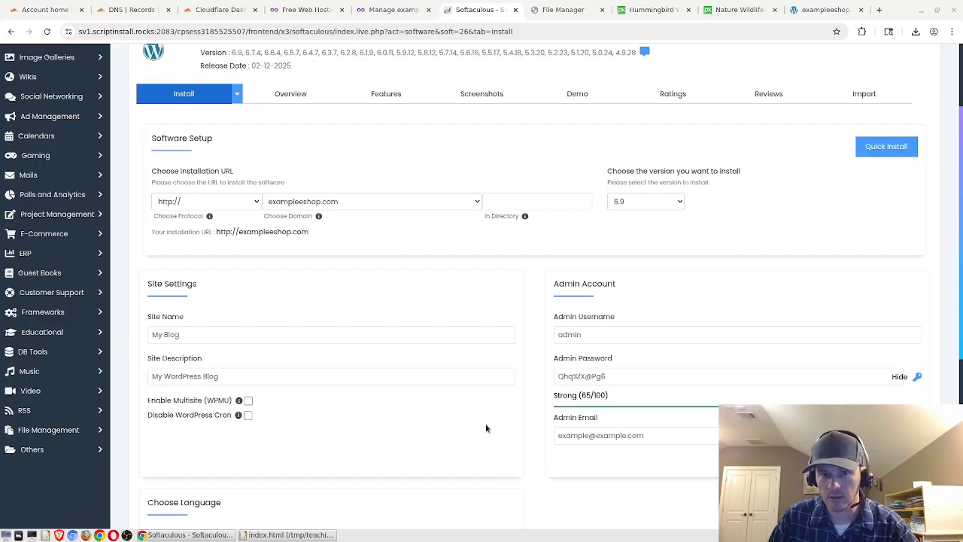
double_click(246, 378)
triple_click(246, 379)
text(Example)
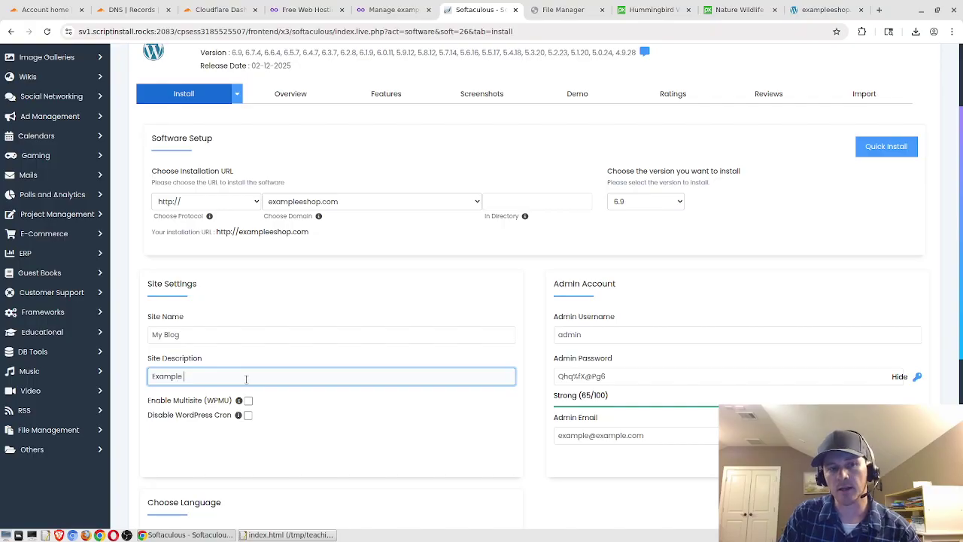
text( Eshop Awesome Website)
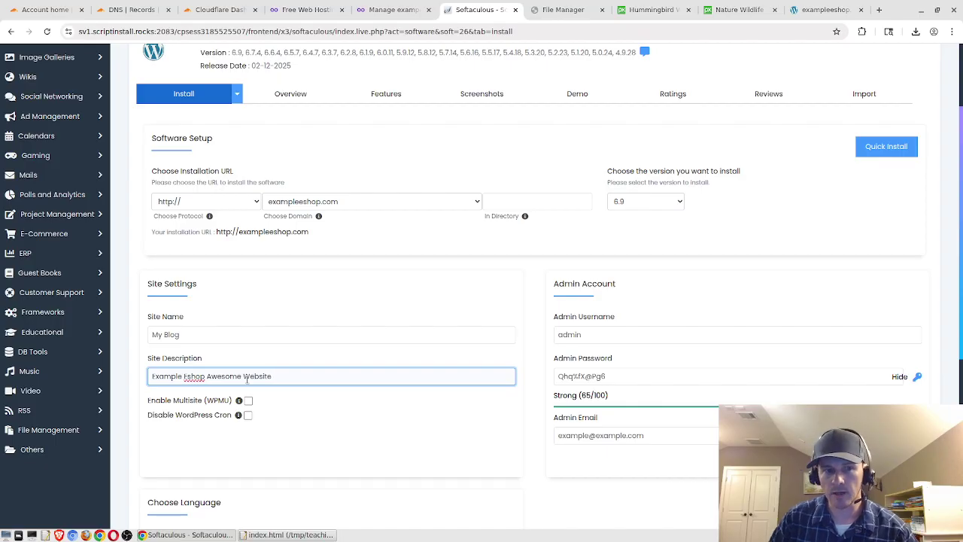
Clear the site description and set the site name to "Example Eshop Blog"
key(ctrl+a)
click(200, 332)
key(ctrl+a)
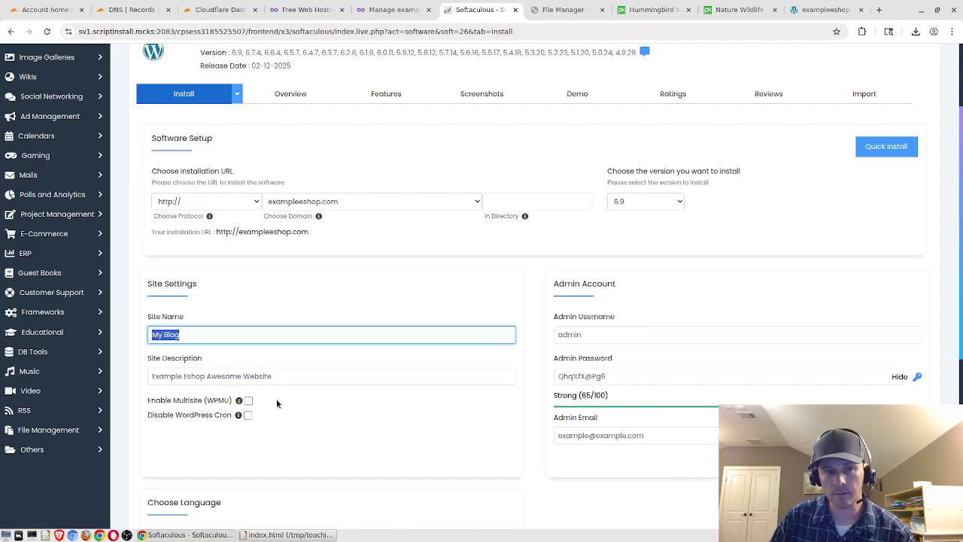
double_click(260, 376)
key(ctrl+a)
text(W)
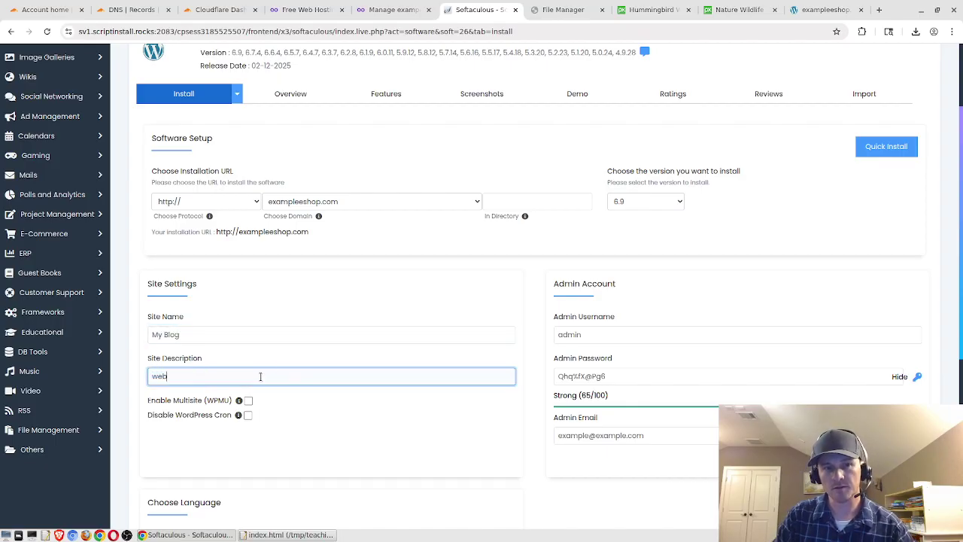
click(219, 343)
double_click(219, 333)
key(ctrl+a)
text(Example)
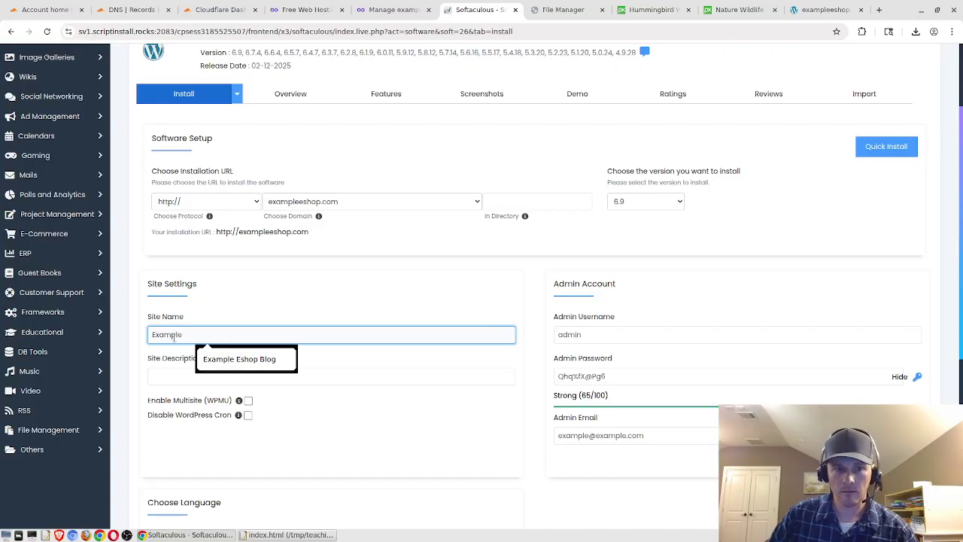
click(248, 358)
Copy the site name "Example Eshop Blog" into the empty site description
key(ctrl+shift+Left)
key(ctrl+shift+Left)
key(ctrl+shift+Left)
key(ctrl+c)
click(255, 377)
key(ctrl+v)
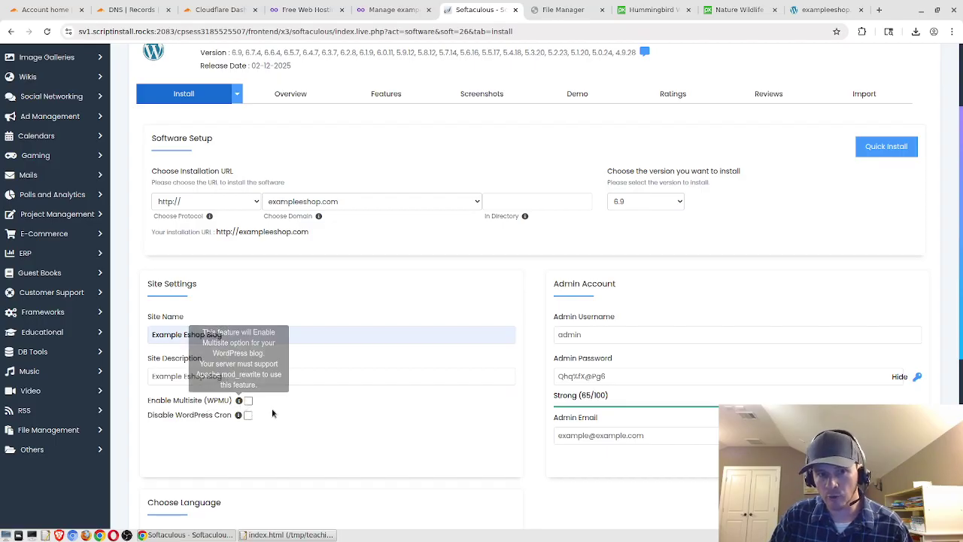
Expand the advanced options and the theme selection, and examine the database, upgrade and theme choices
scroll(462, 329, down, 3)
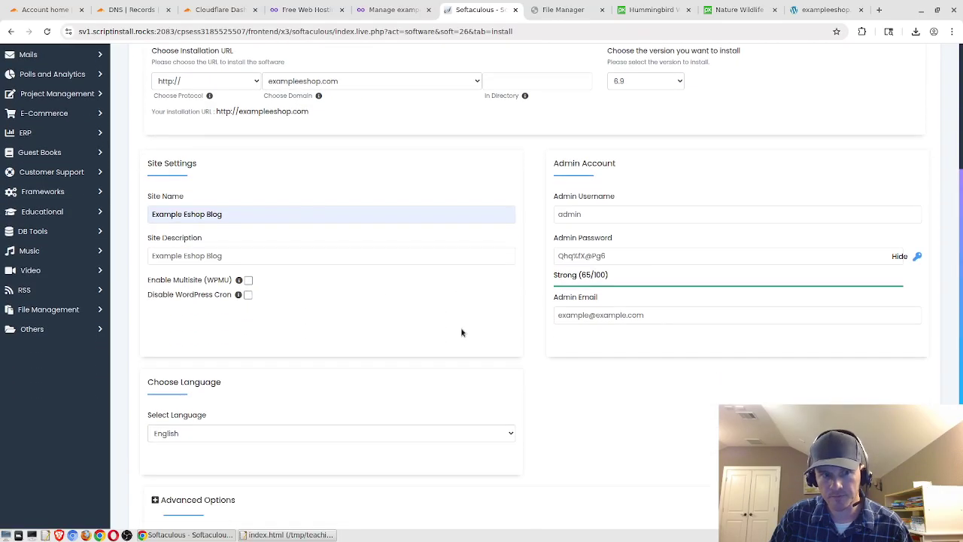
click(163, 380)
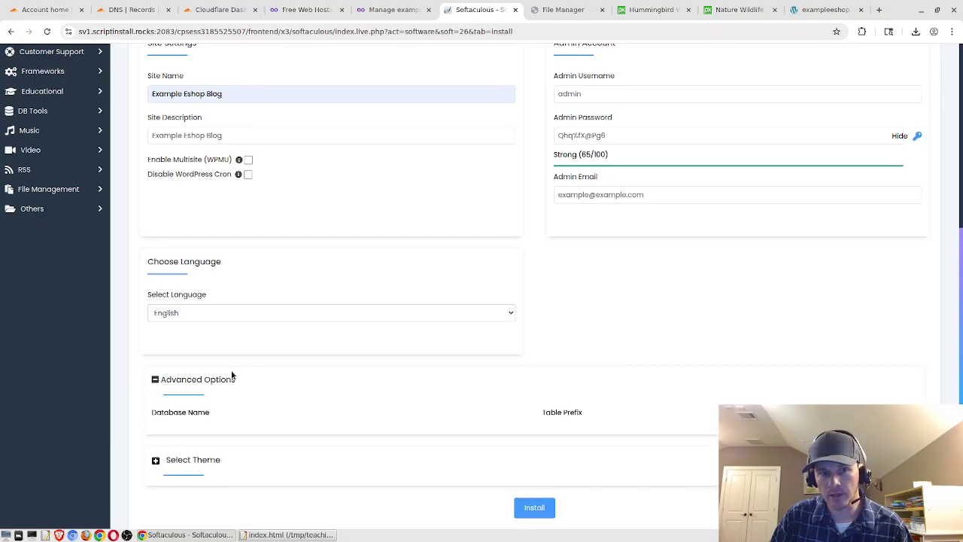
scroll(656, 301, down, 2)
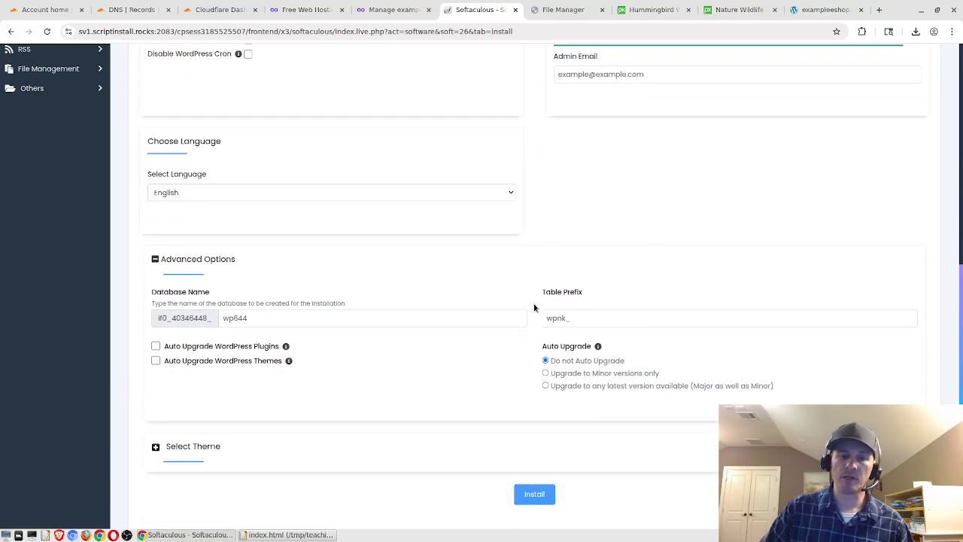
click(473, 316)
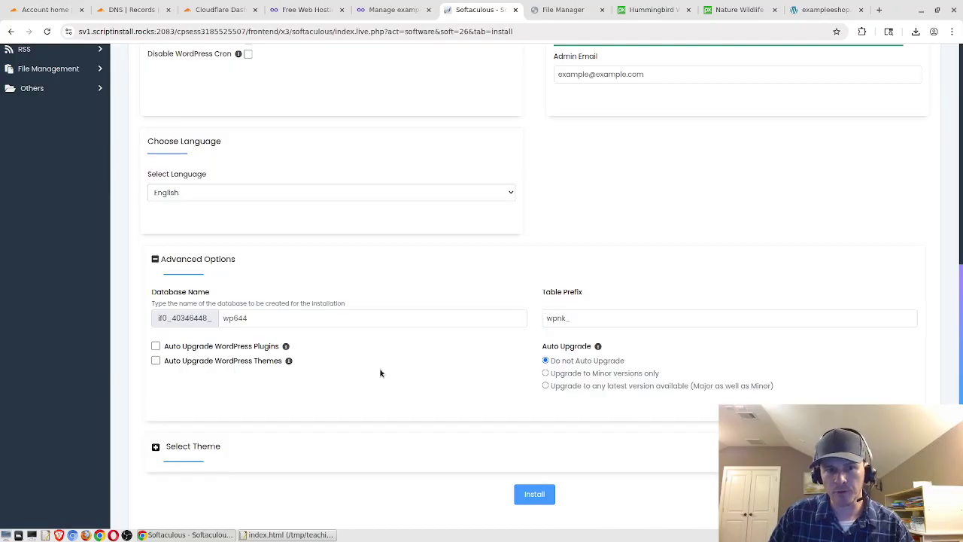
click(179, 449)
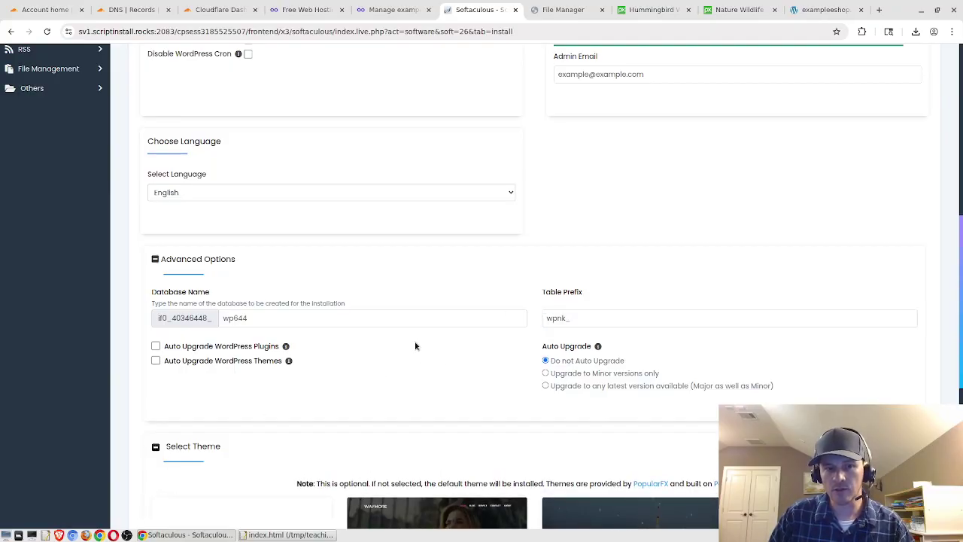
scroll(387, 320, down, 1)
scroll(388, 323, down, 2)
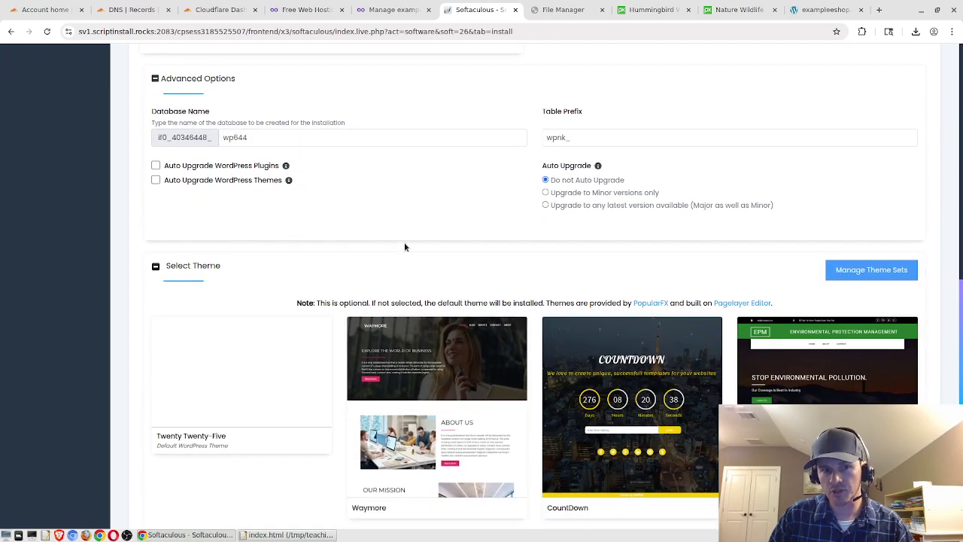
scroll(419, 228, down, 3)
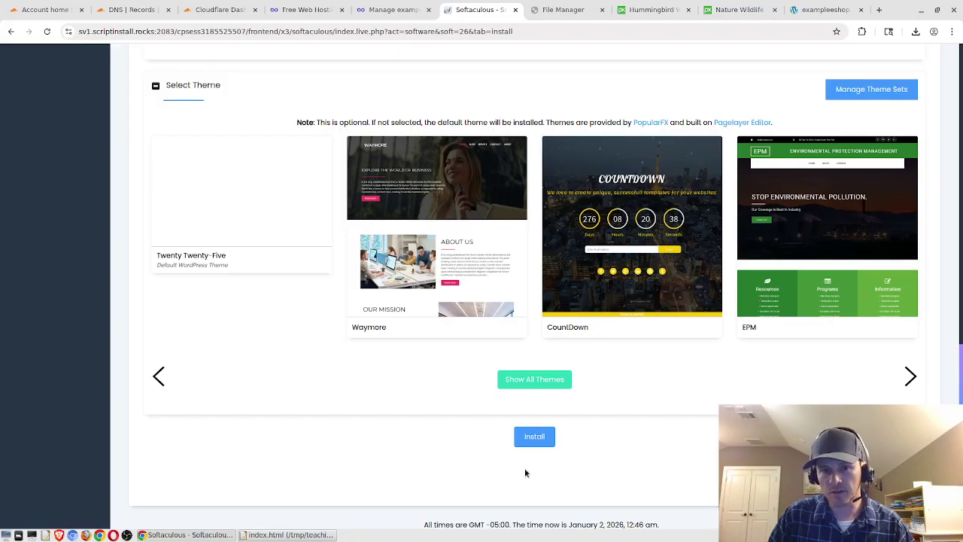
Recheck the completed form and install WordPress on exampleeshop.com with the default theme
scroll(717, 474, up, 2)
scroll(695, 512, up, 10)
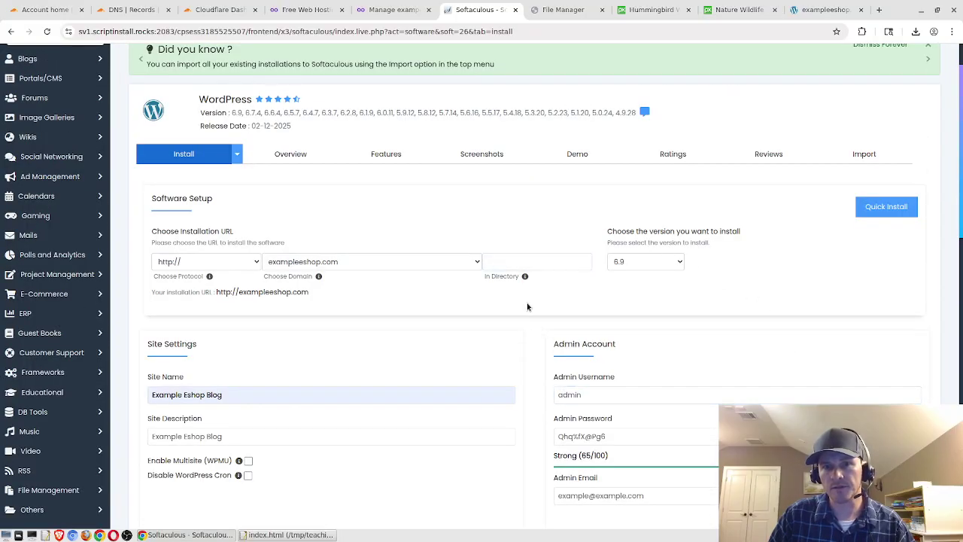
scroll(533, 309, down, 12)
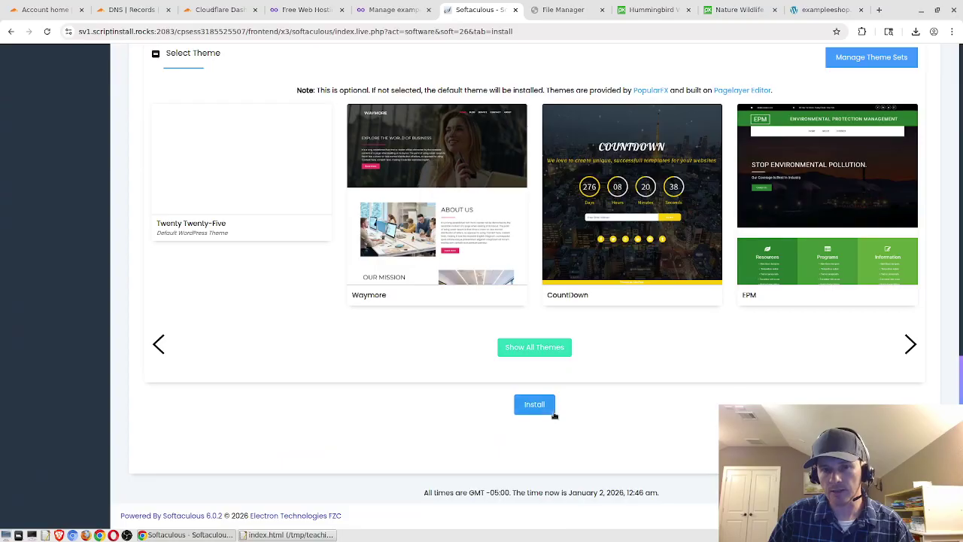
click(548, 411)
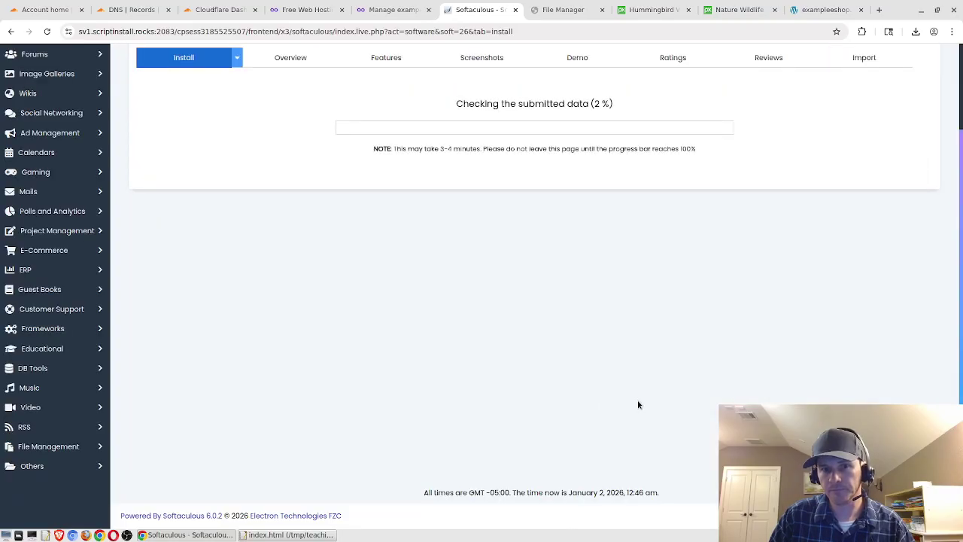
scroll(760, 386, up, 1)
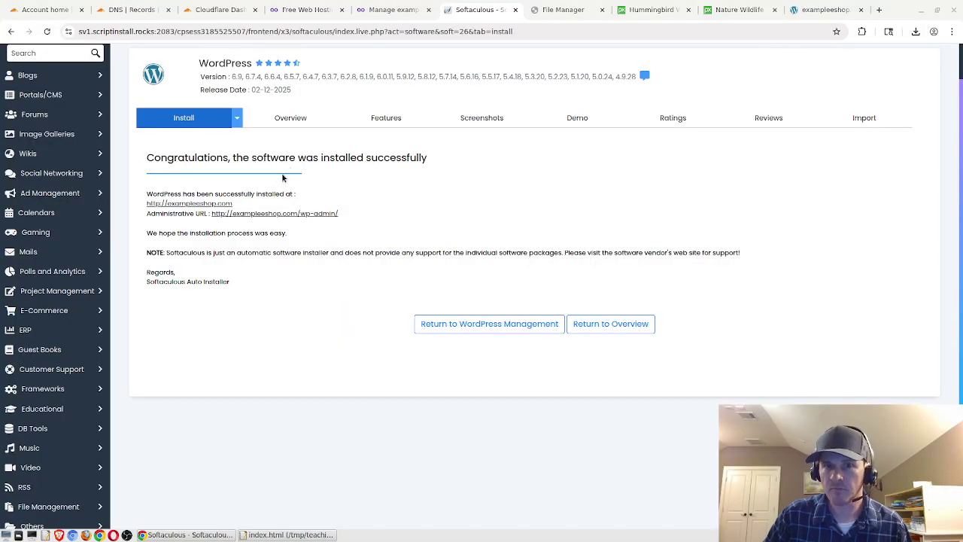
Open the installed site and its administrative URL in new tabs, and view the blog's front page and the admin page
right_click(194, 203)
click(226, 207)
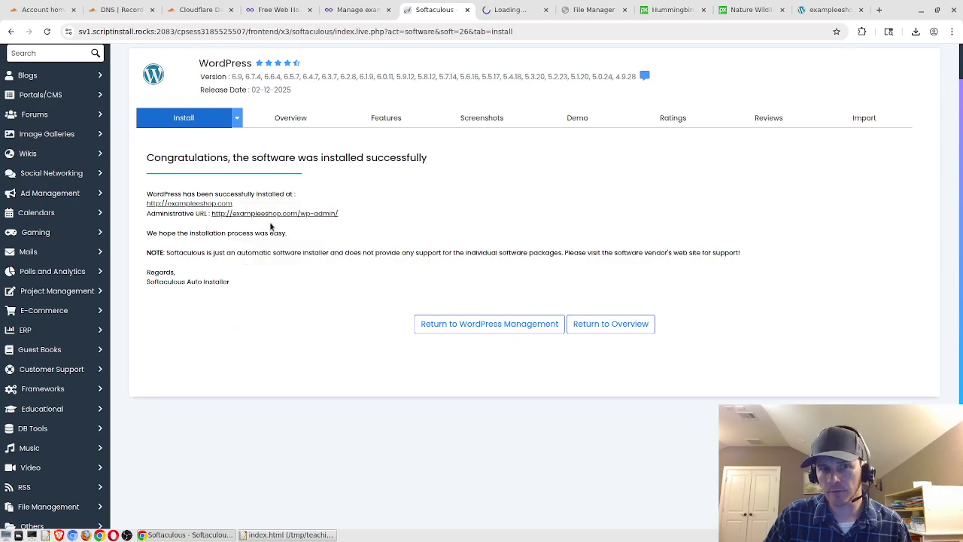
right_click(326, 214)
click(347, 221)
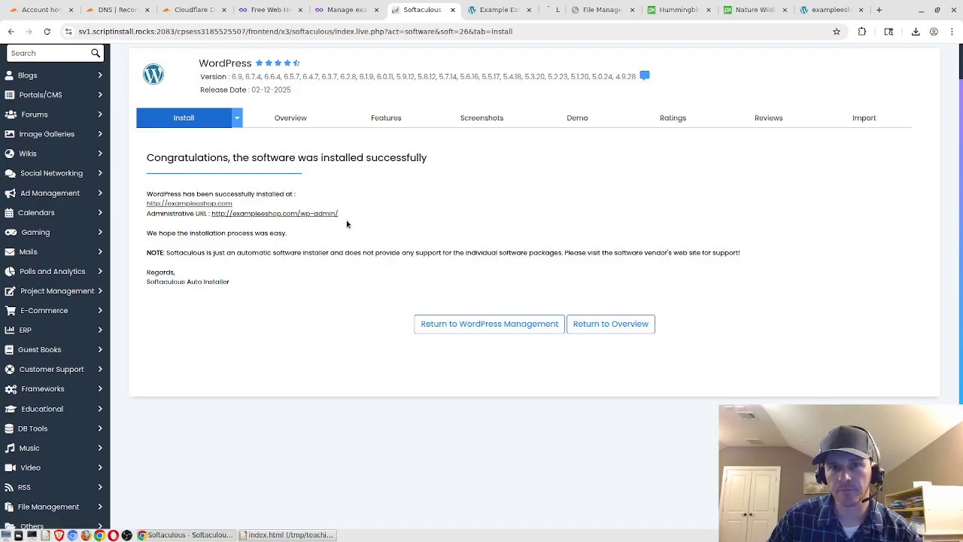
click(464, 12)
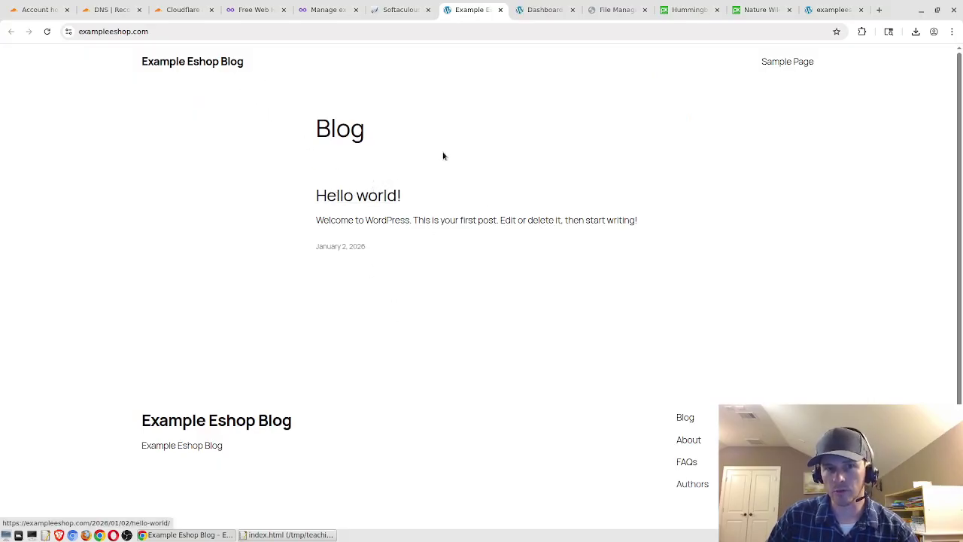
click(546, 10)
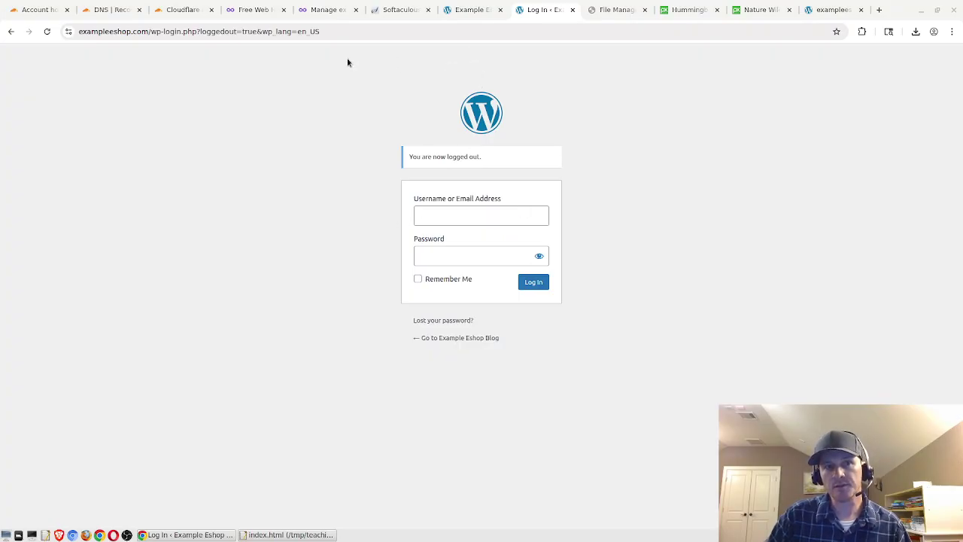
In the blog's tab, go to exampleeshop.com/wp-admin and log in to WordPress as admin
click(274, 32)
click(463, 19)
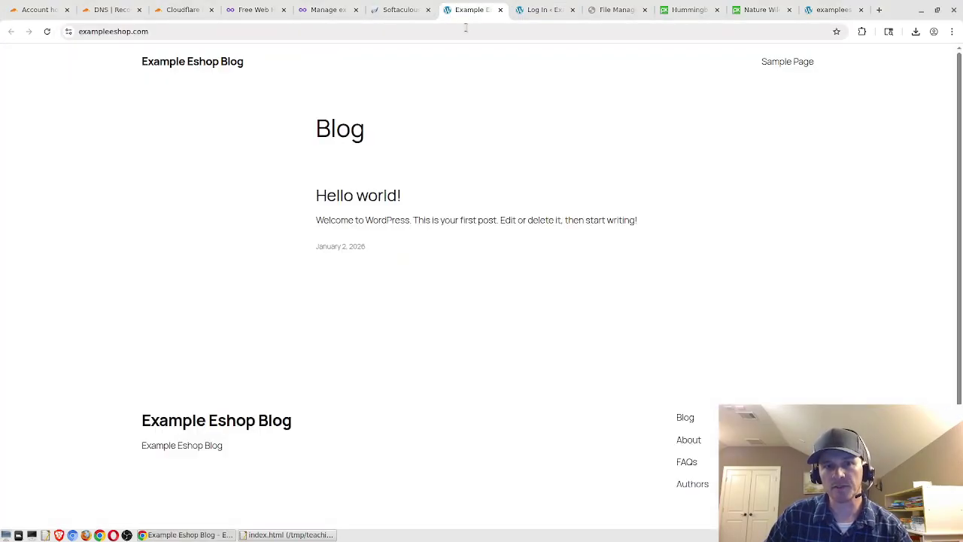
click(466, 27)
text(example)
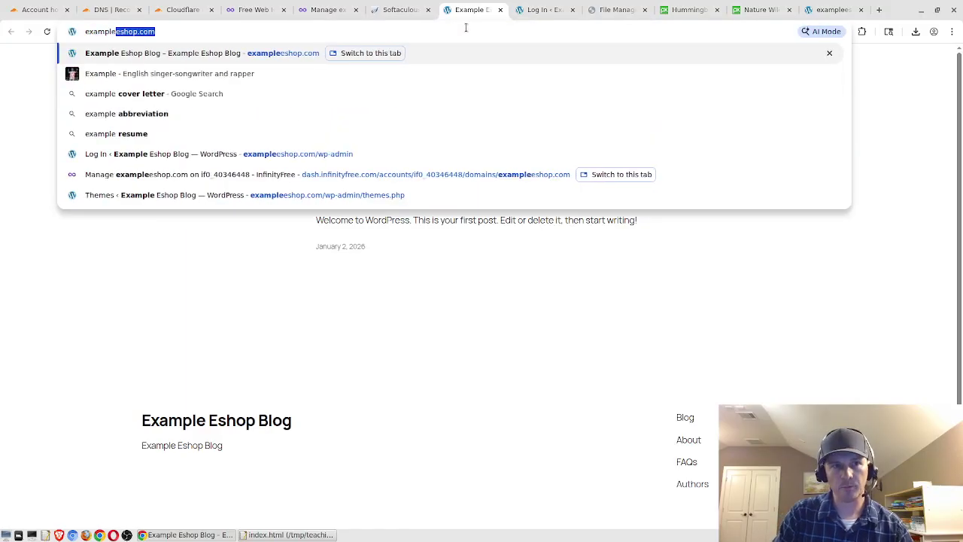
key(Right)
text(/wp-admin)
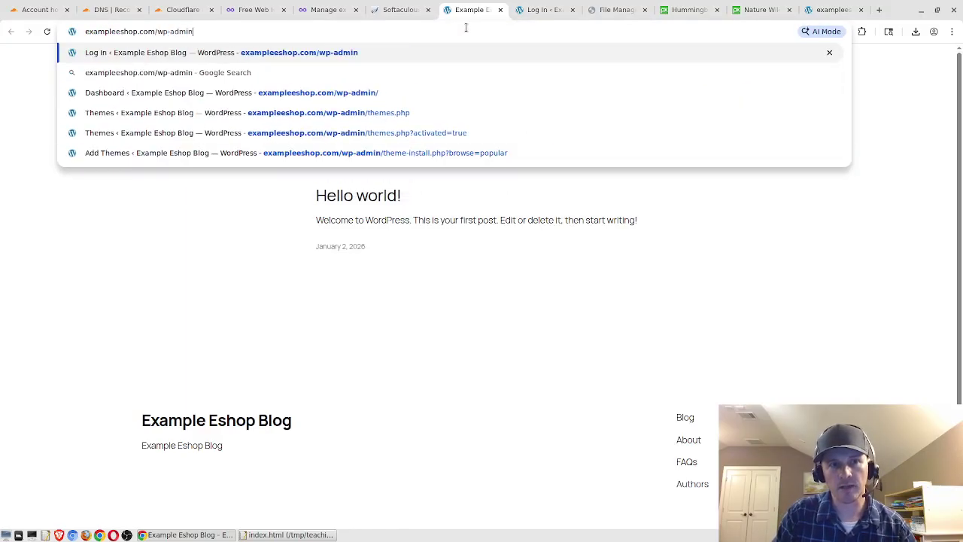
key(Return)
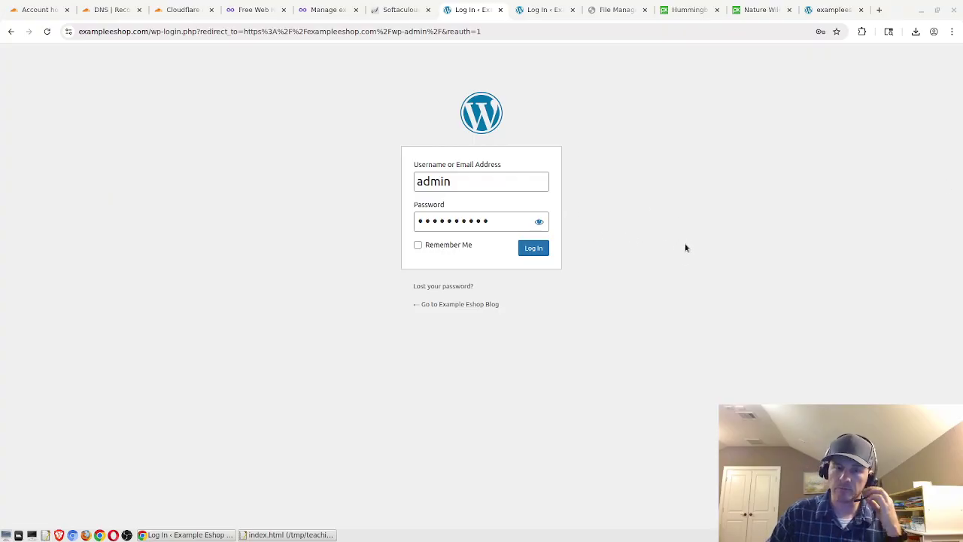
click(532, 251)
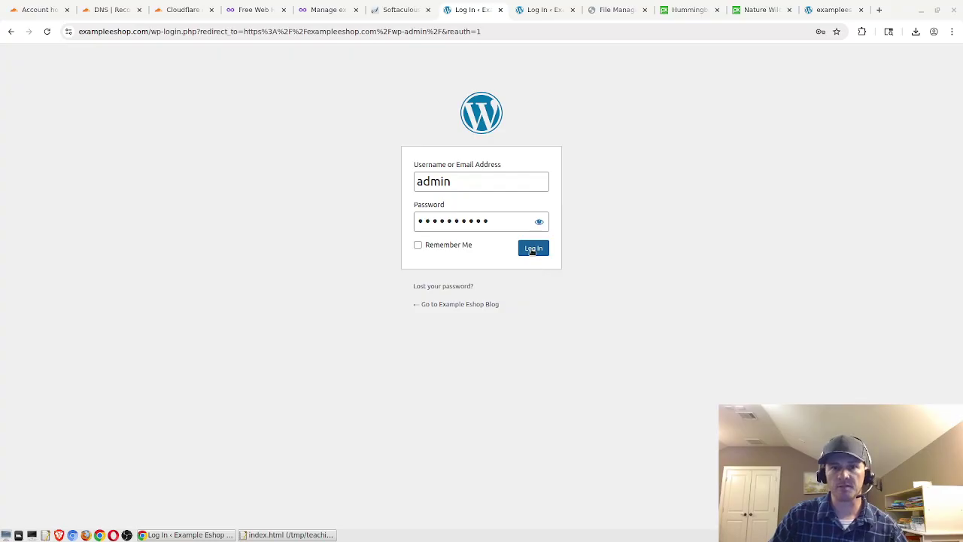
click(532, 250)
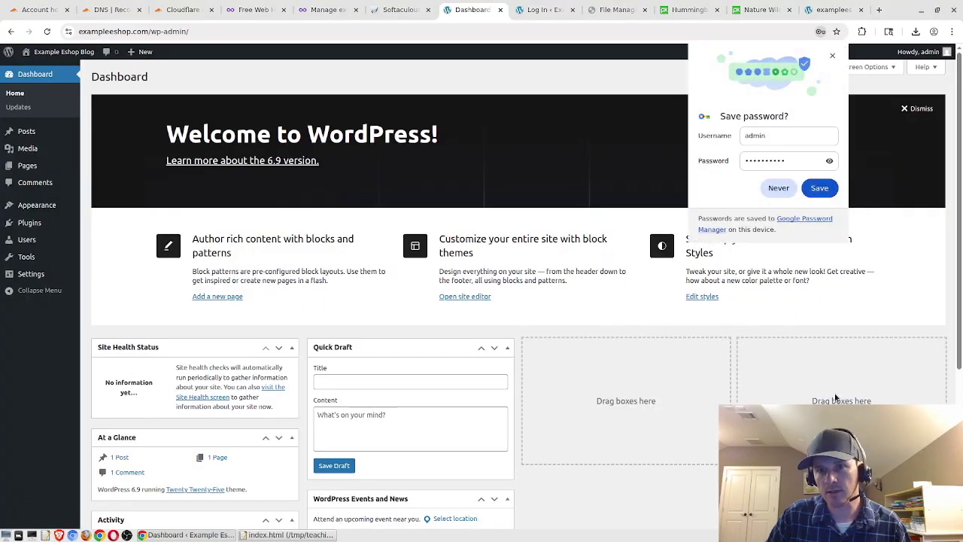
Dismiss the browser's offer to save the password and start a new WordPress post
click(831, 55)
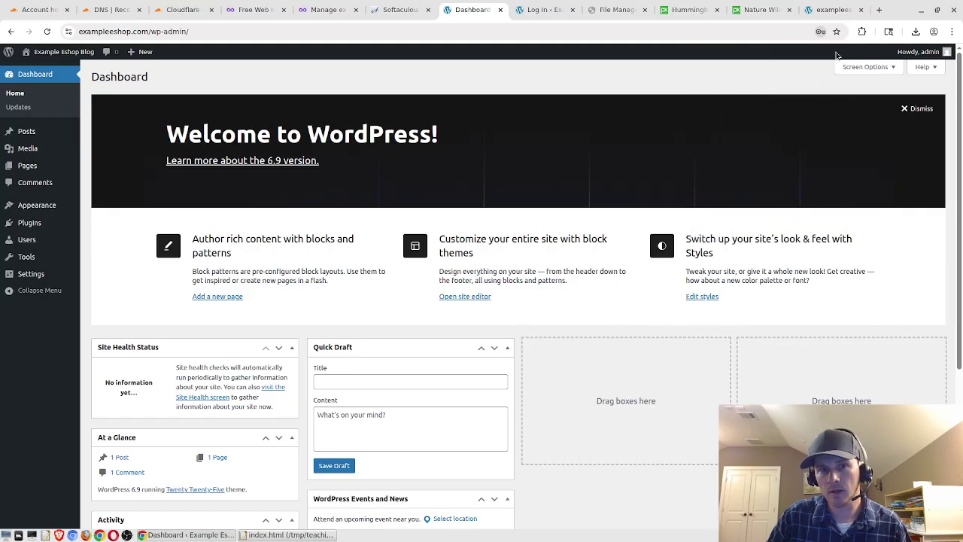
mouse_move(60, 131)
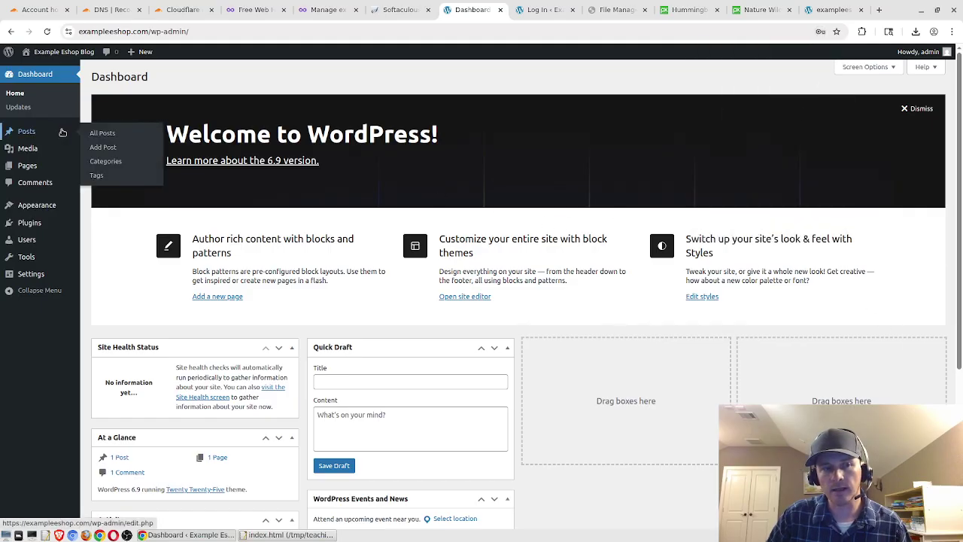
click(118, 153)
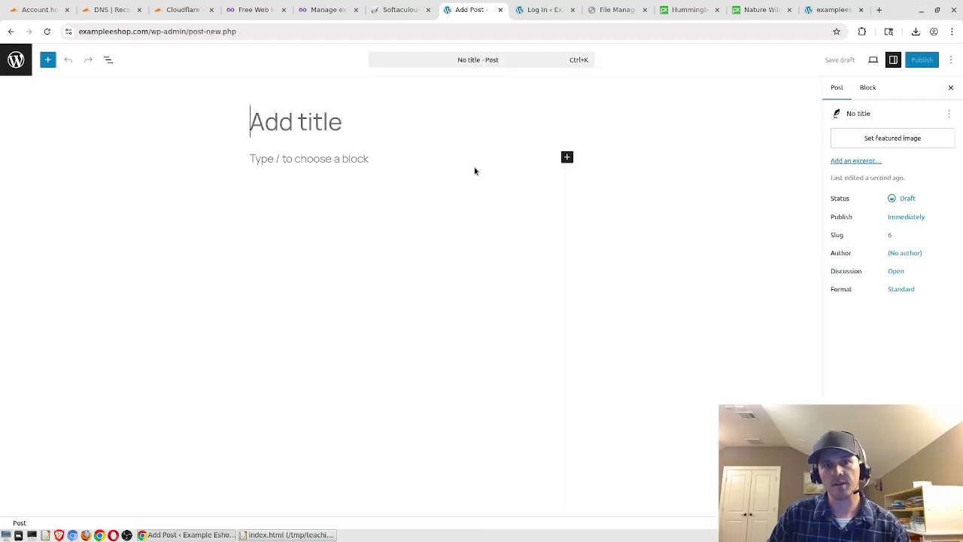
Get the elephant photo from its Pixabay page, return to the new post and title it "Elephants are cool"
click(760, 10)
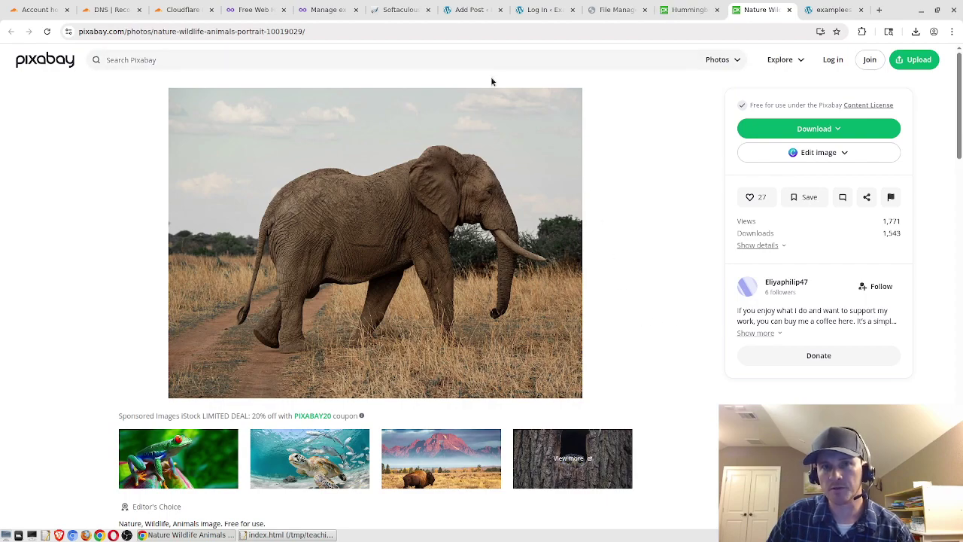
click(462, 10)
text(El)
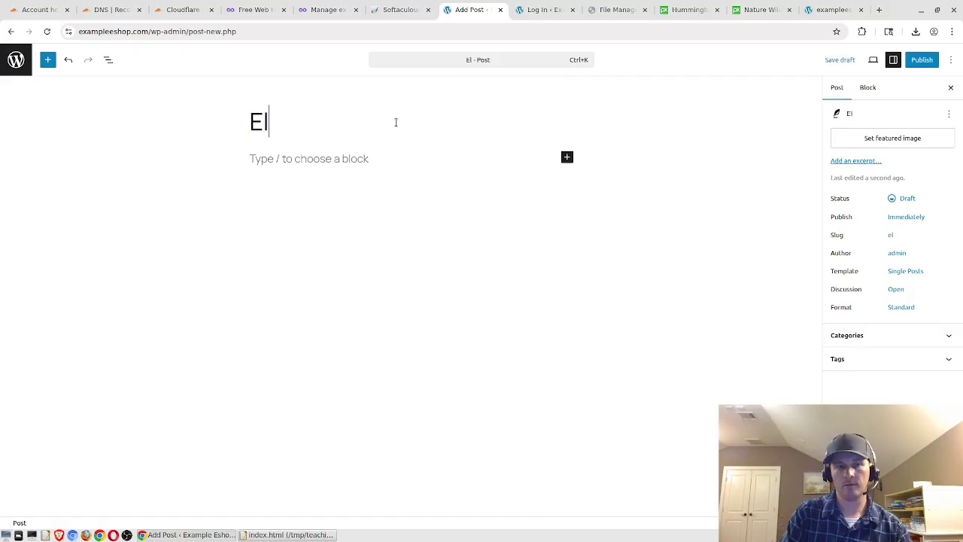
text(ephants are cool)
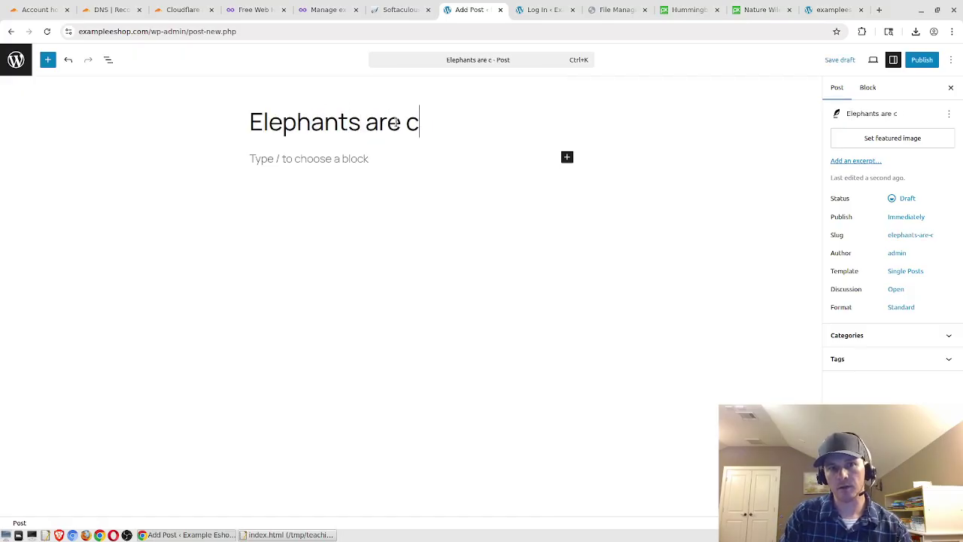
Write the post's first paragraph as "below is an image of an elephant"
click(334, 165)
text(below is an image of an em)
key(BackSpace)
text(lephant)
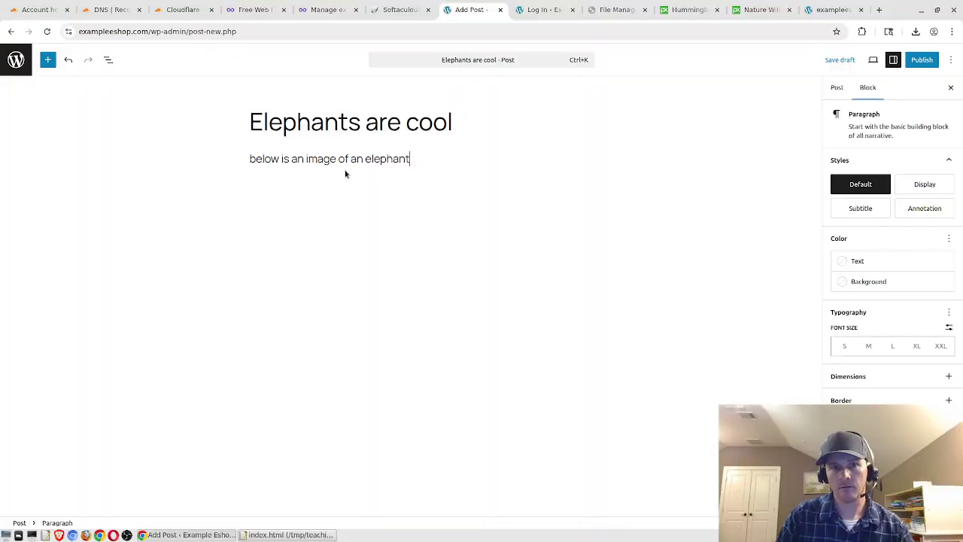
Paste the copied elephant photo below the paragraph and publish the post
key(Return)
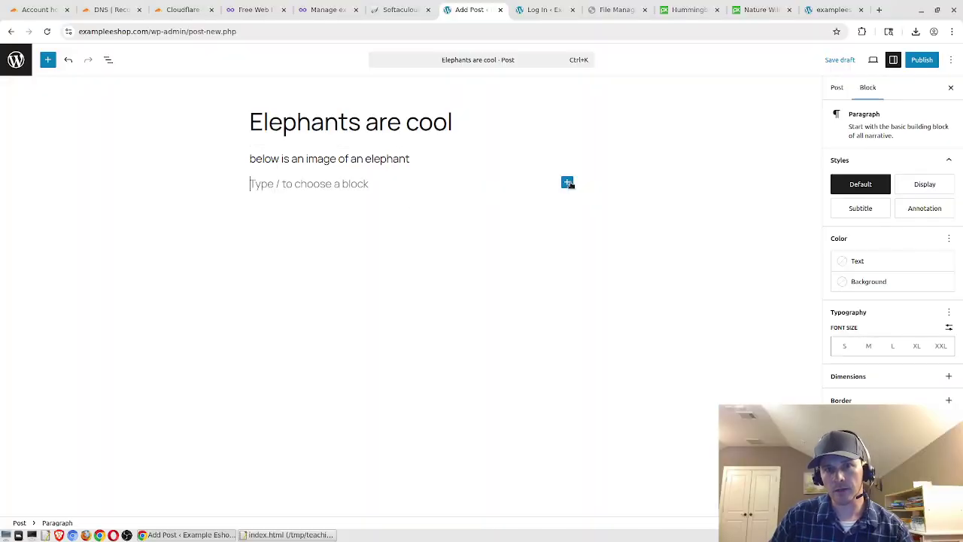
click(567, 182)
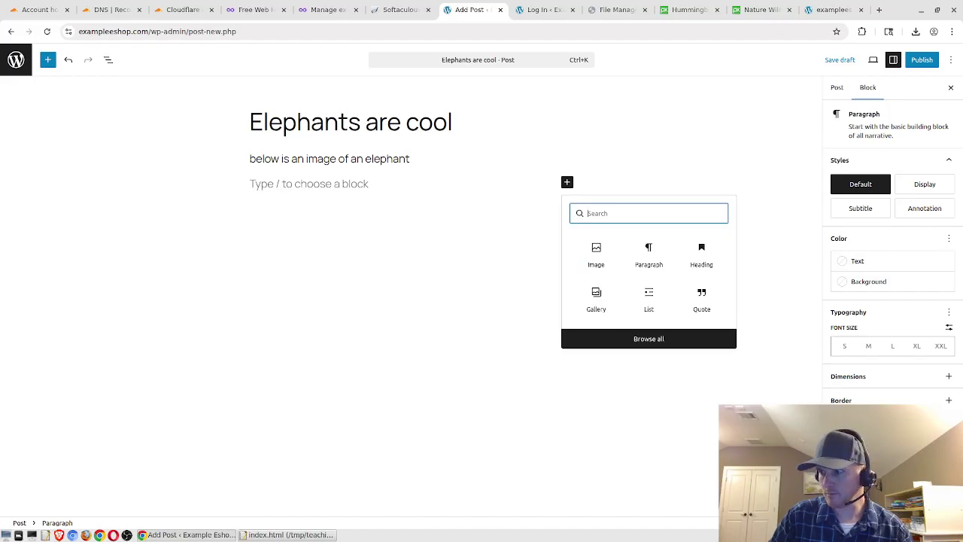
key(ctrl+v)
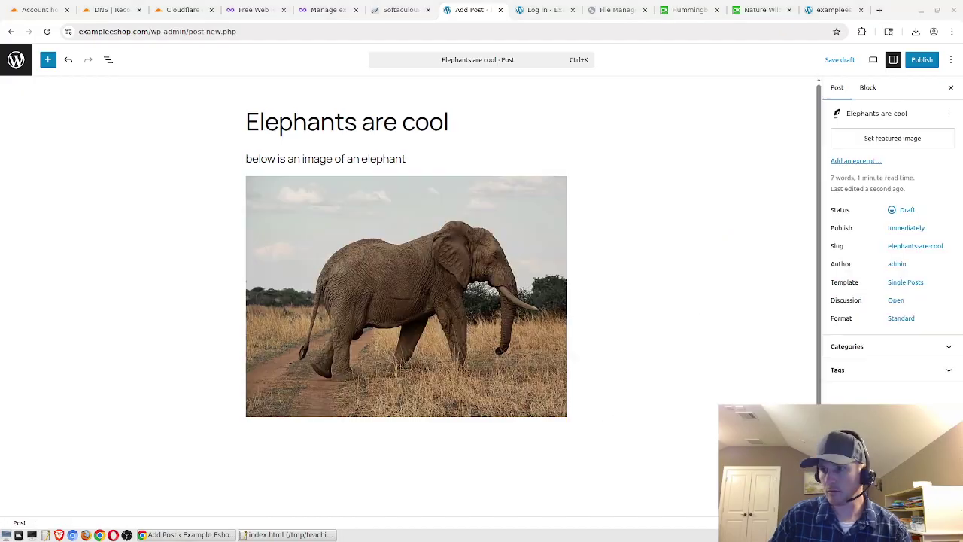
click(920, 59)
click(924, 59)
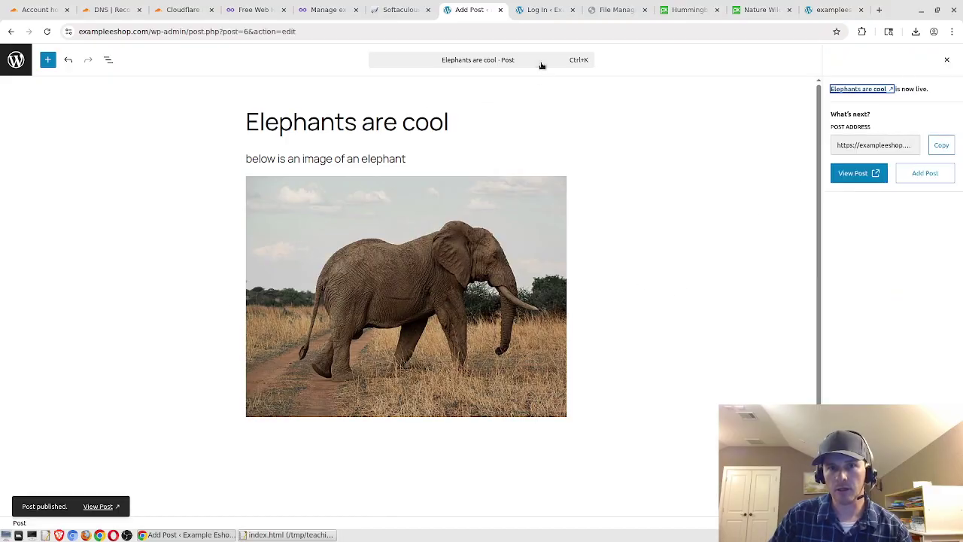
Reload exampleeshop.com in its own tab and look through the blog's front page down to the footer
click(827, 11)
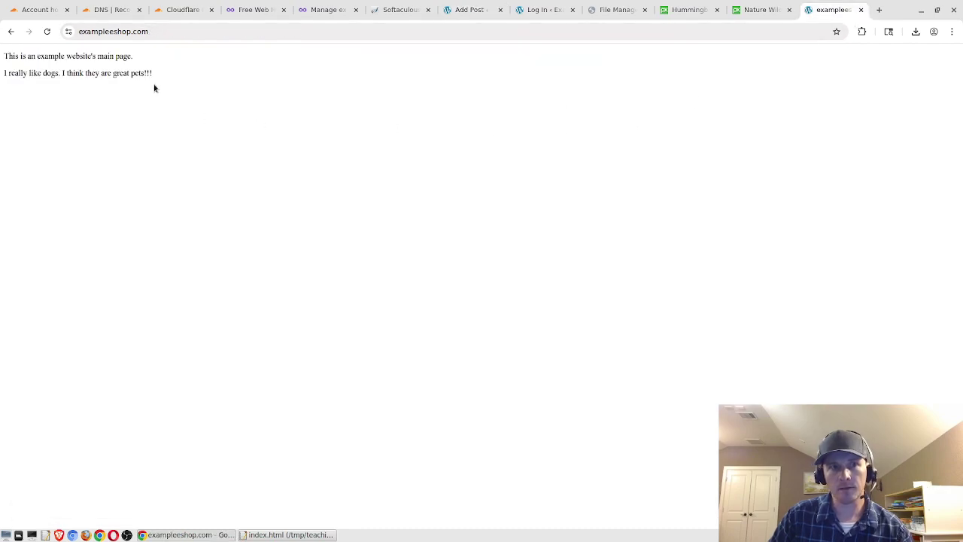
key(F5)
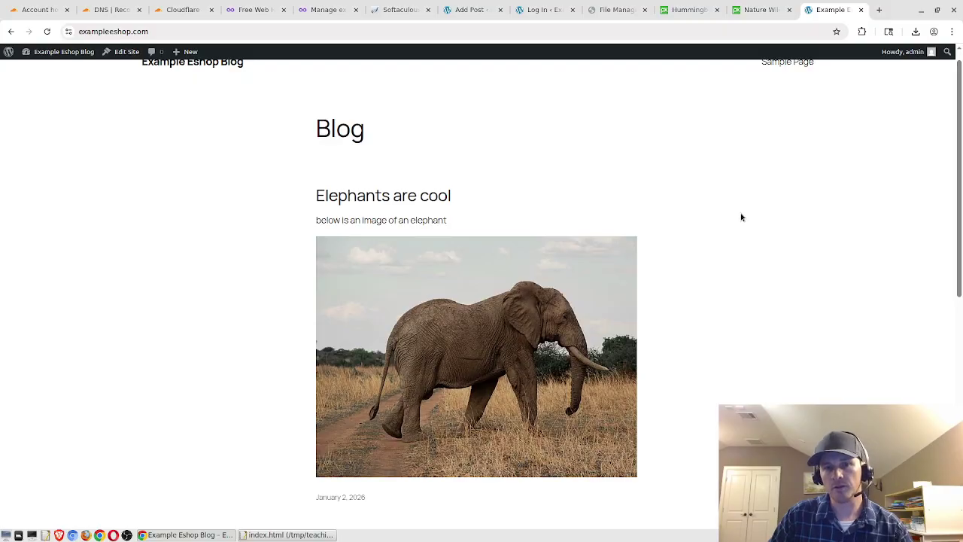
scroll(741, 218, down, 3)
scroll(742, 215, up, 4)
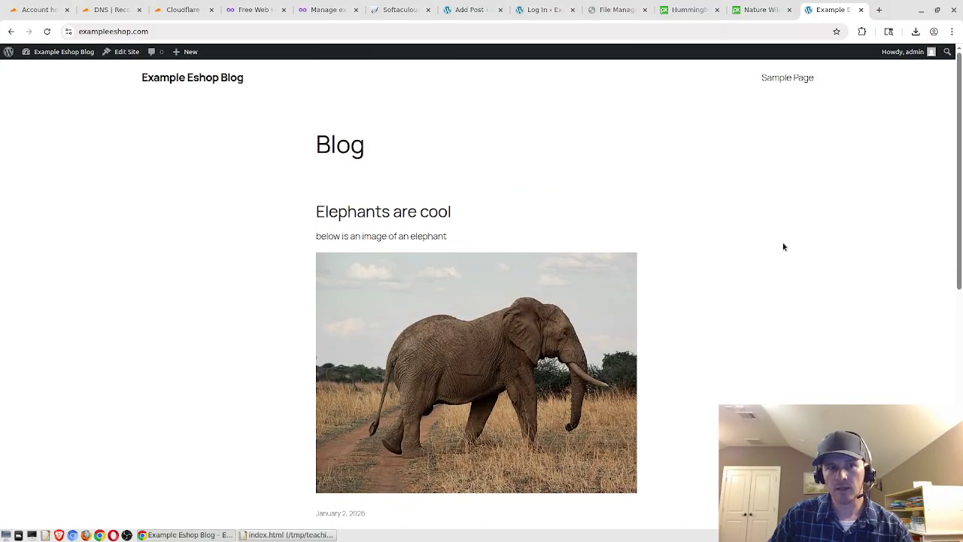
scroll(802, 153, down, 2)
scroll(802, 154, down, 5)
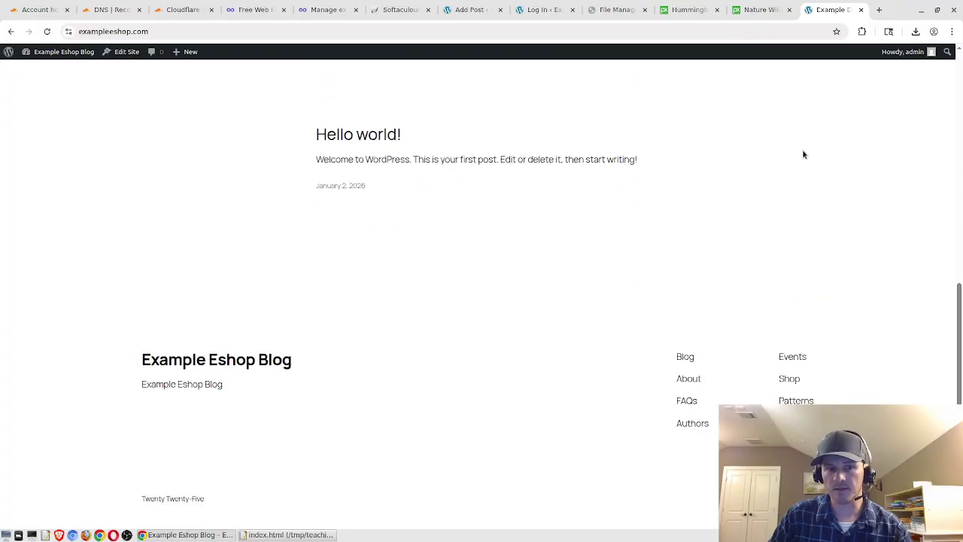
scroll(803, 155, up, 6)
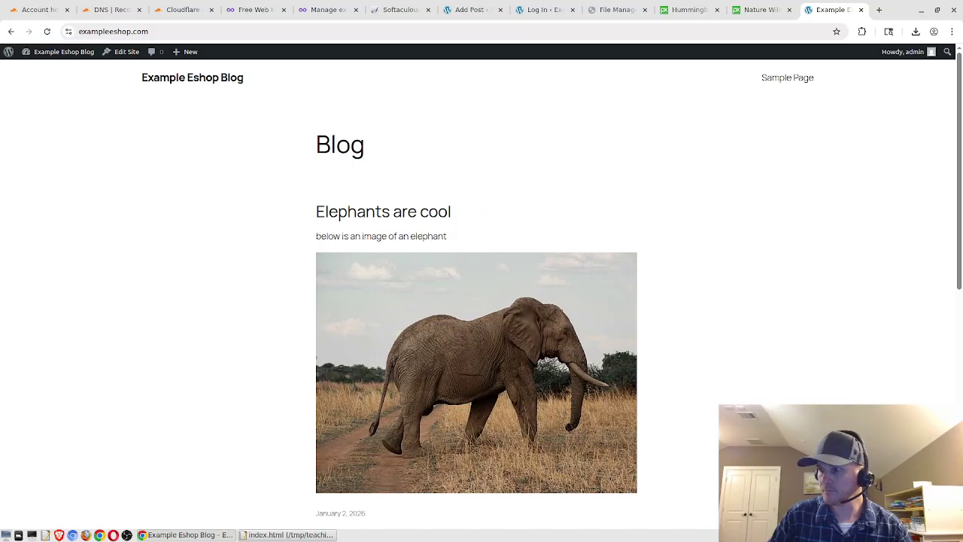
In the WordPress admin, add the Astra theme from the popular themes and activate it
click(471, 10)
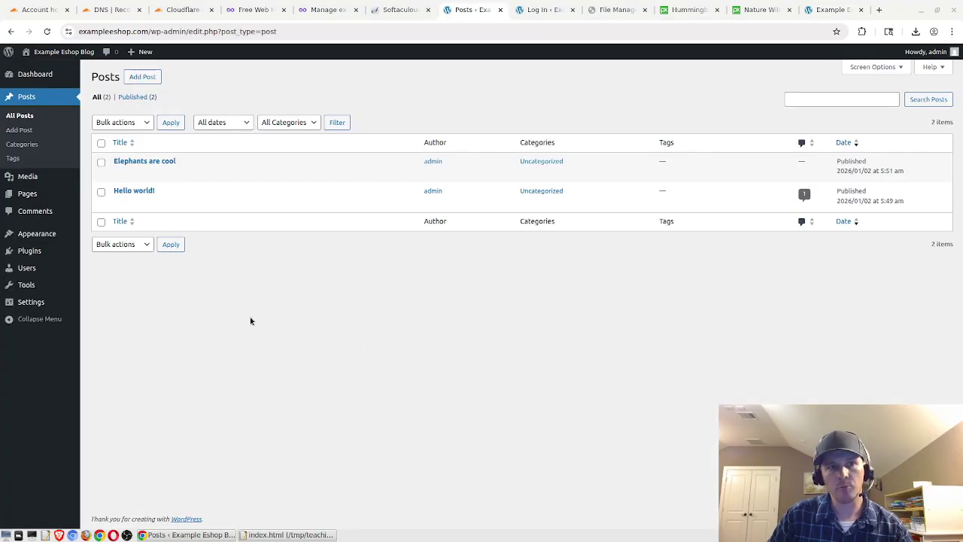
mouse_move(46, 232)
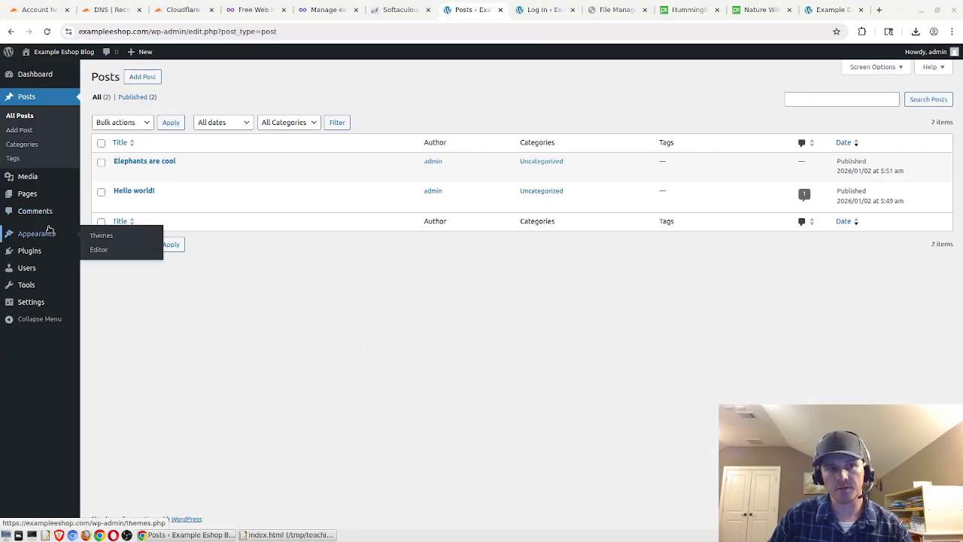
click(107, 243)
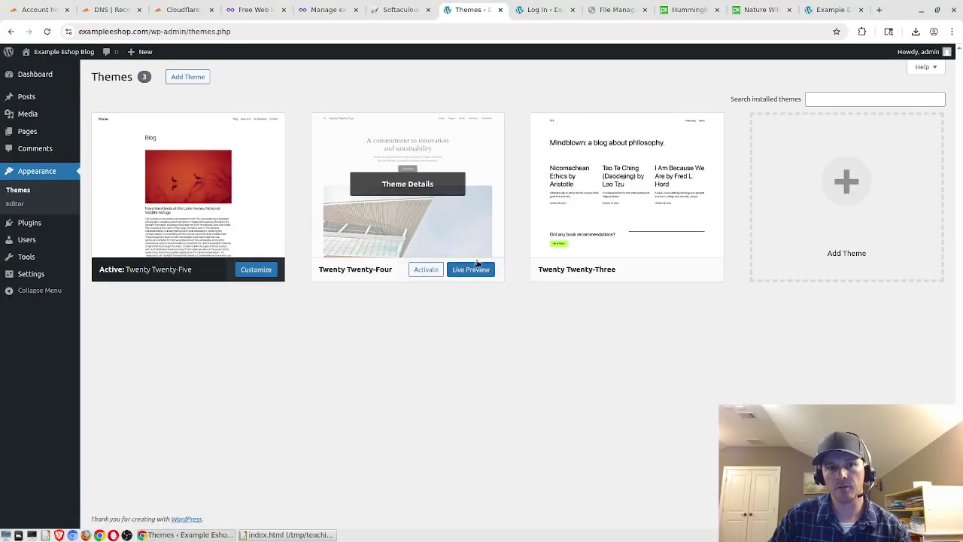
click(852, 220)
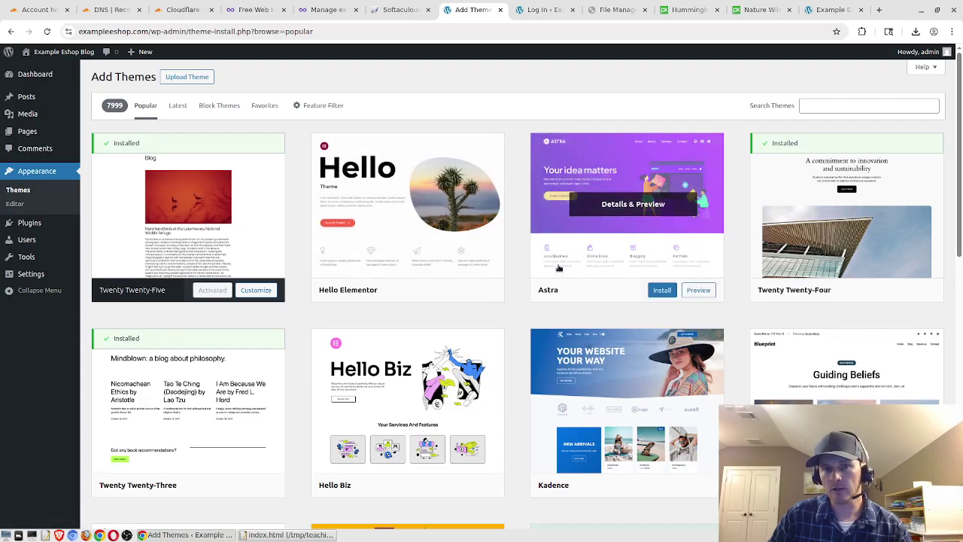
click(661, 293)
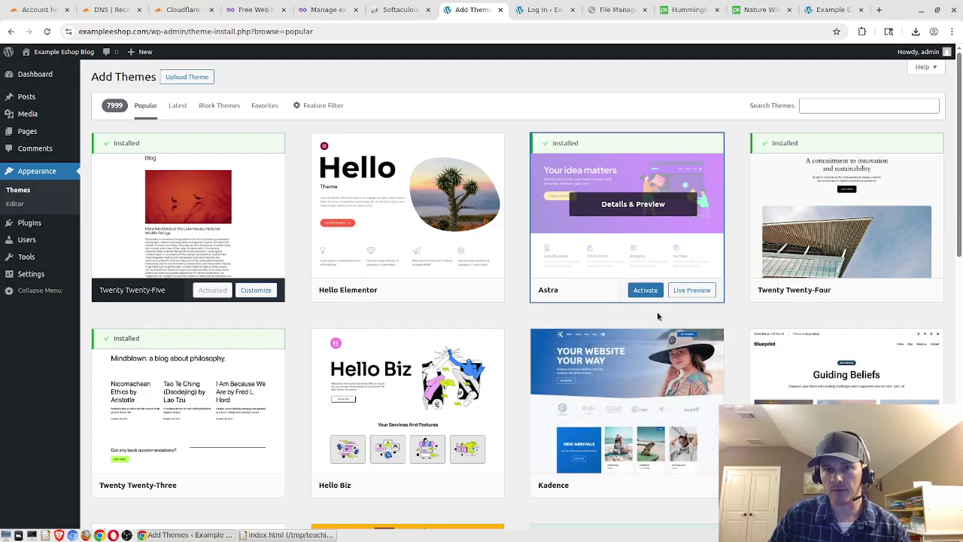
click(647, 293)
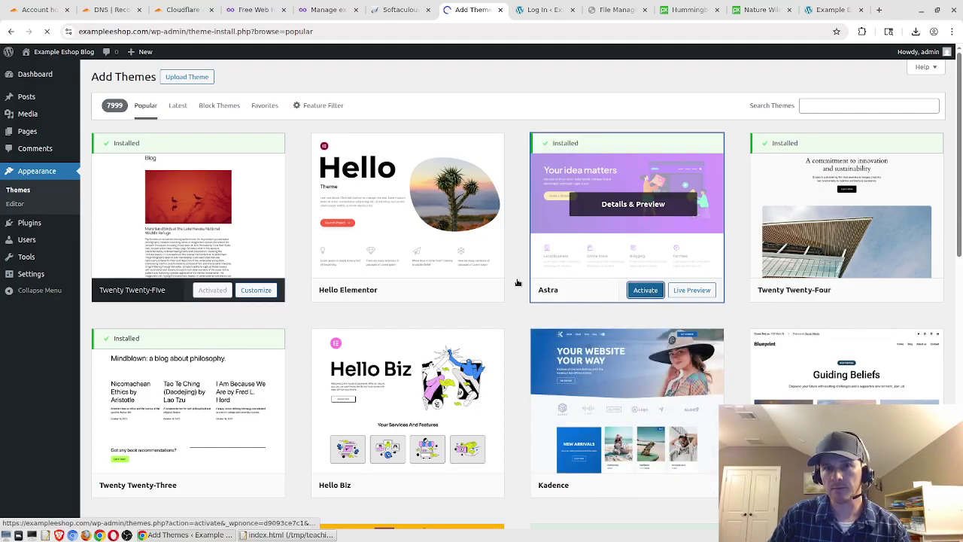
Reload exampleeshop.com with its tab moved beside the admin tab, and view the "Elephants are cool" post in a new tab
drag(827, 10, 527, 10)
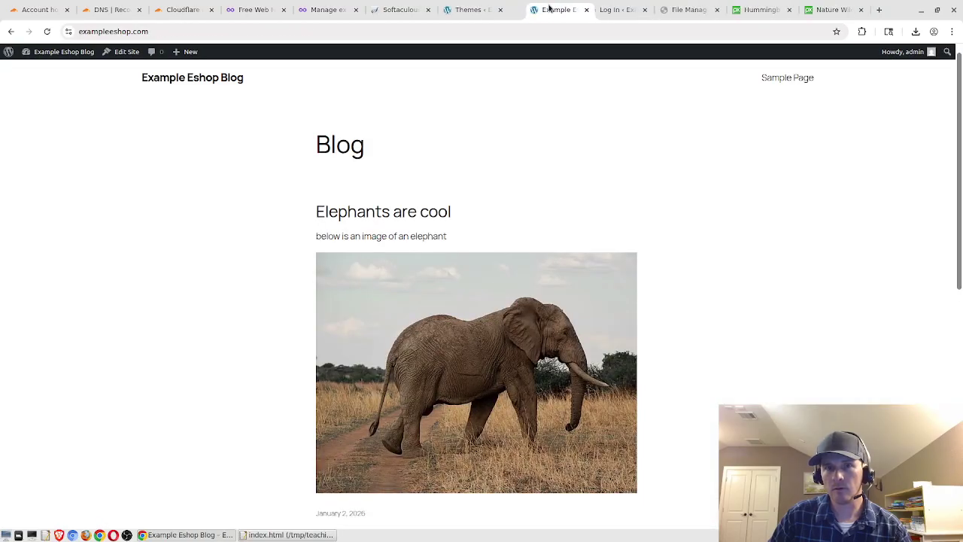
key(F5)
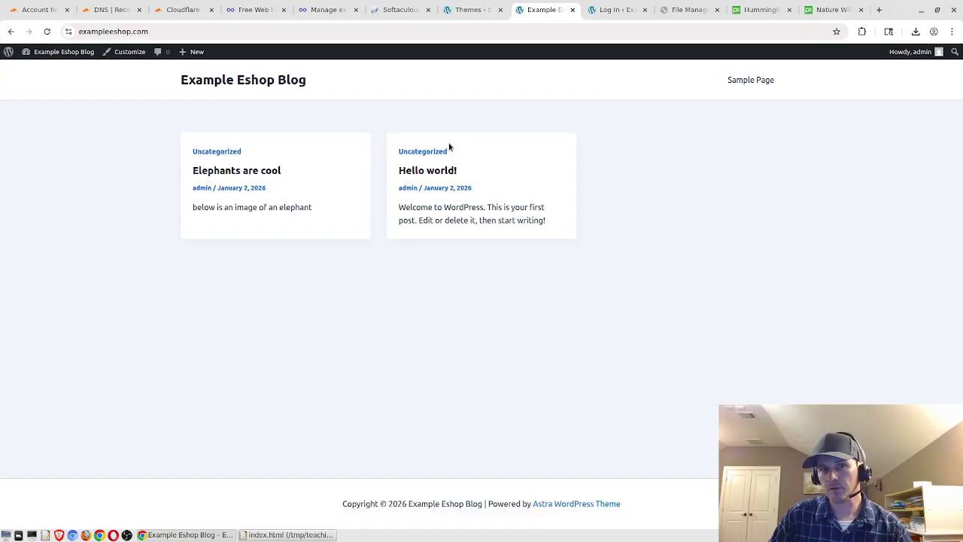
right_click(258, 173)
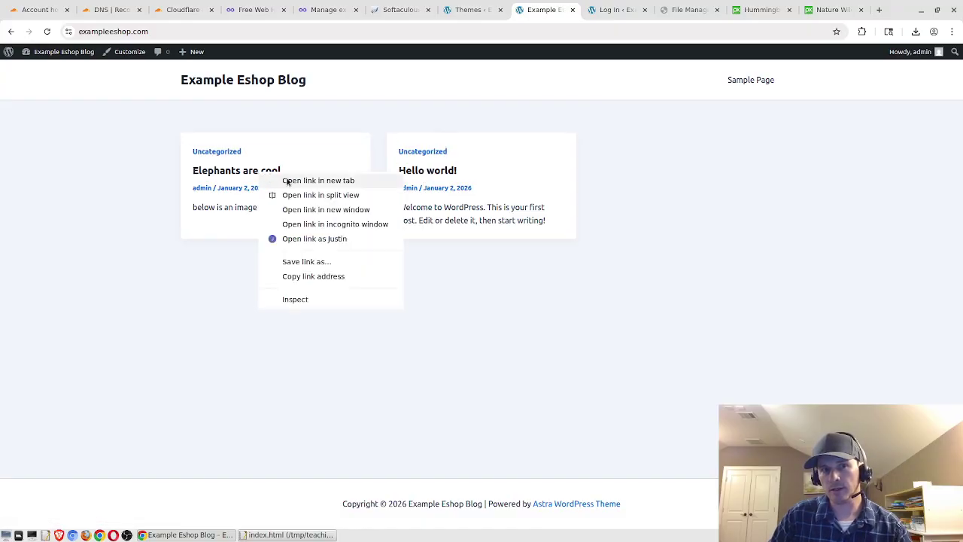
click(316, 179)
click(564, 10)
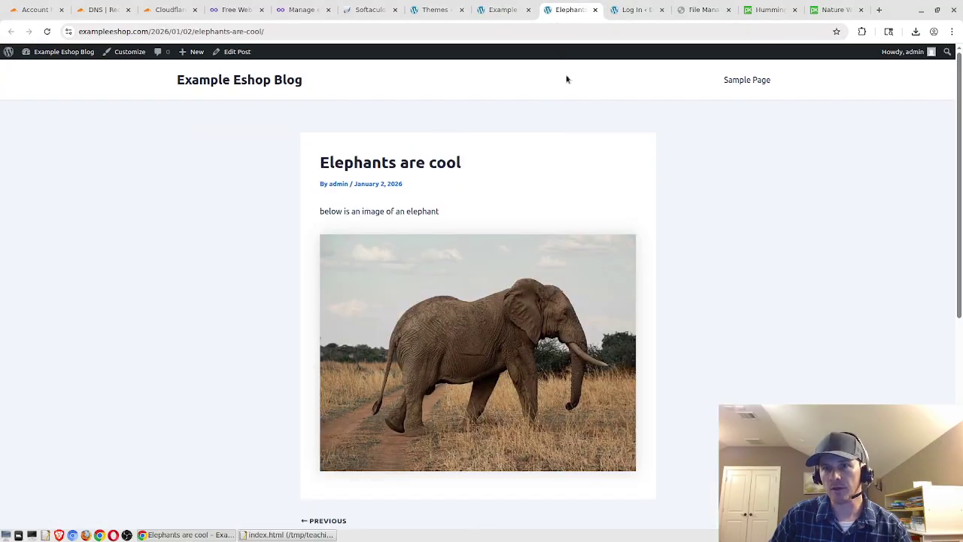
scroll(732, 259, down, 3)
scroll(723, 294, up, 3)
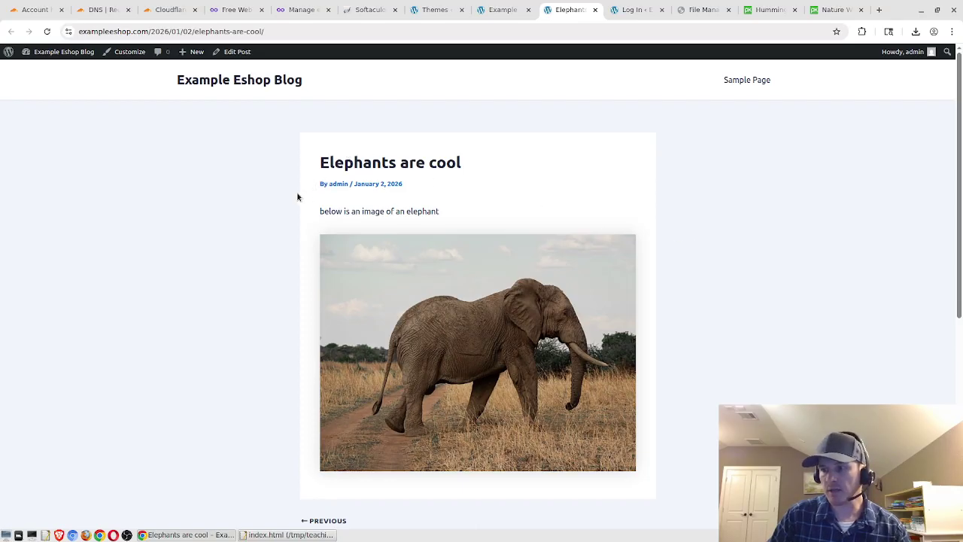
Return to the InfinityFree homepage
click(234, 10)
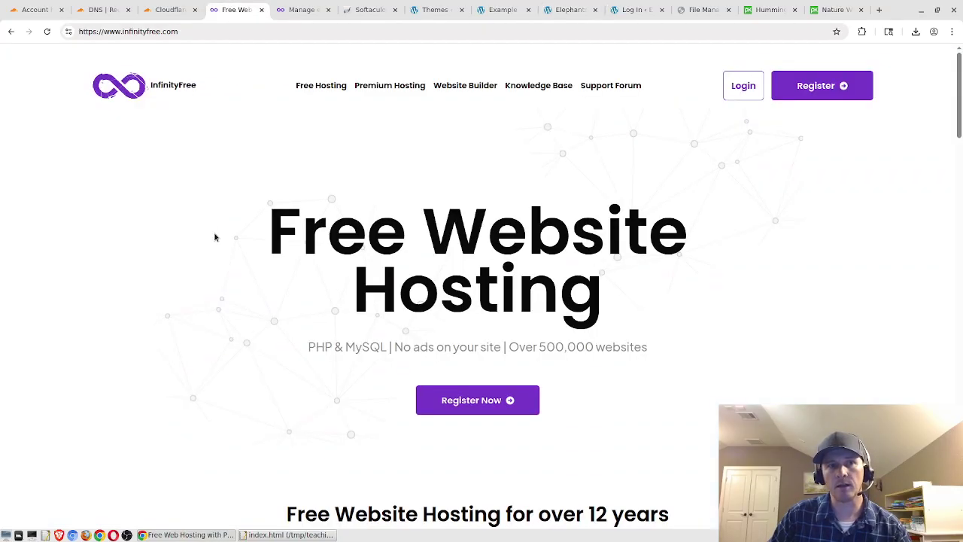